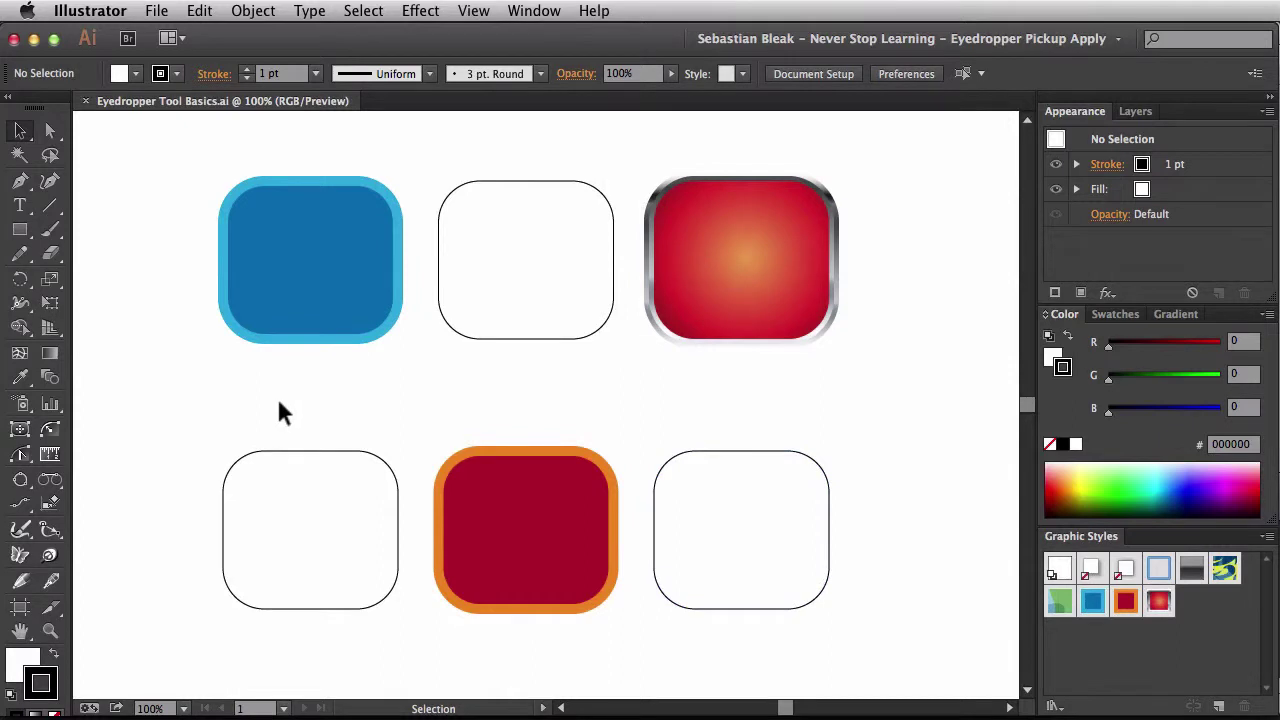
Step: Select the Eyedropper and review its Picks Up and Applies Appearance lists, cancelling without changes
left_click(25, 389)
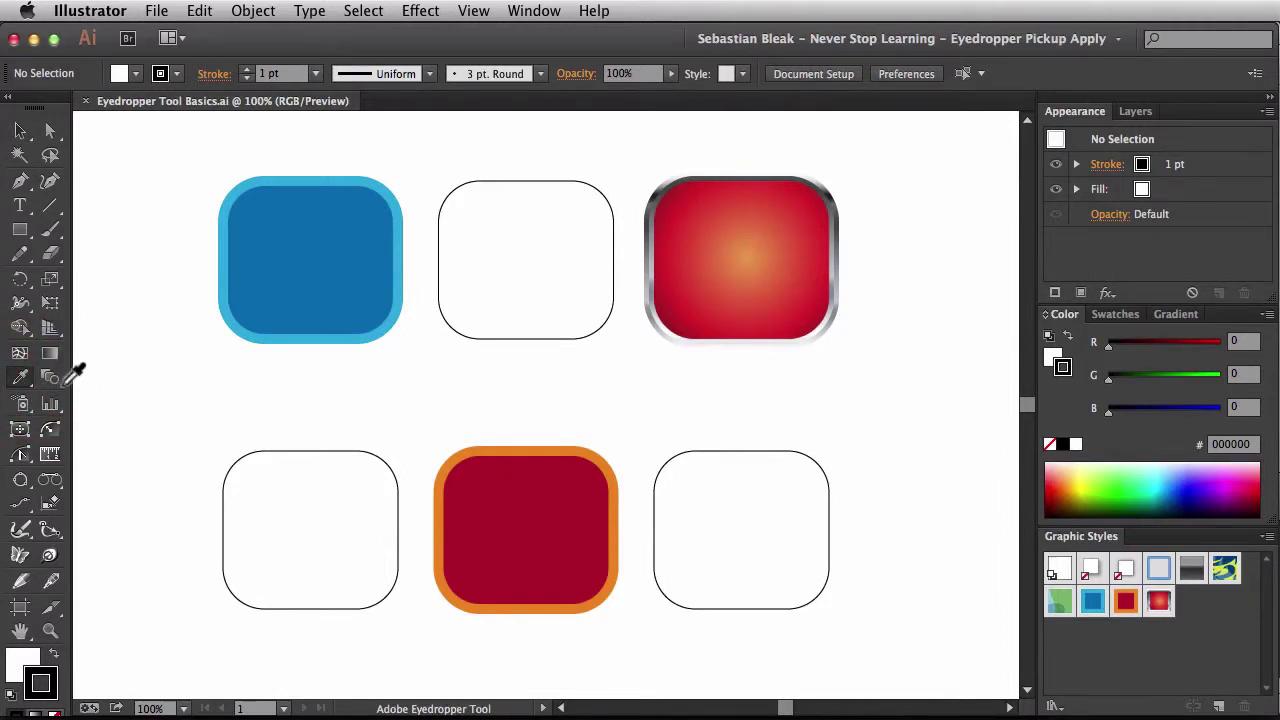
double_click(21, 378)
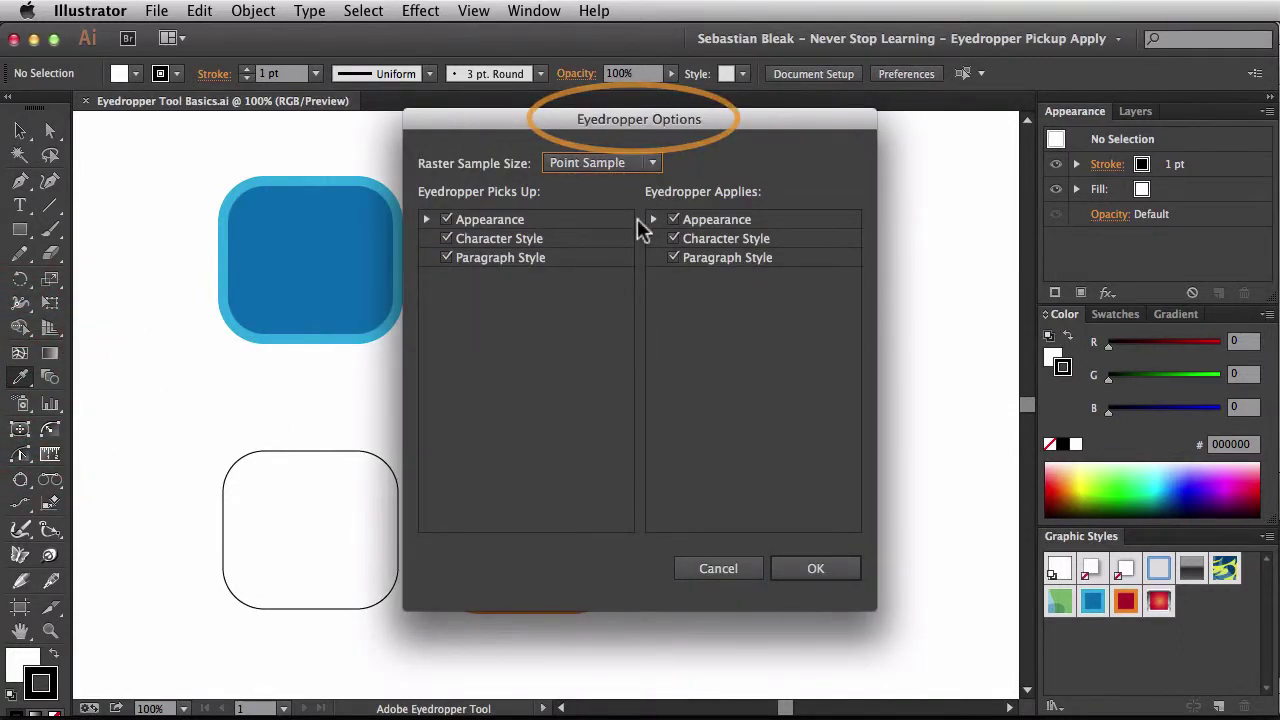
left_click(448, 219)
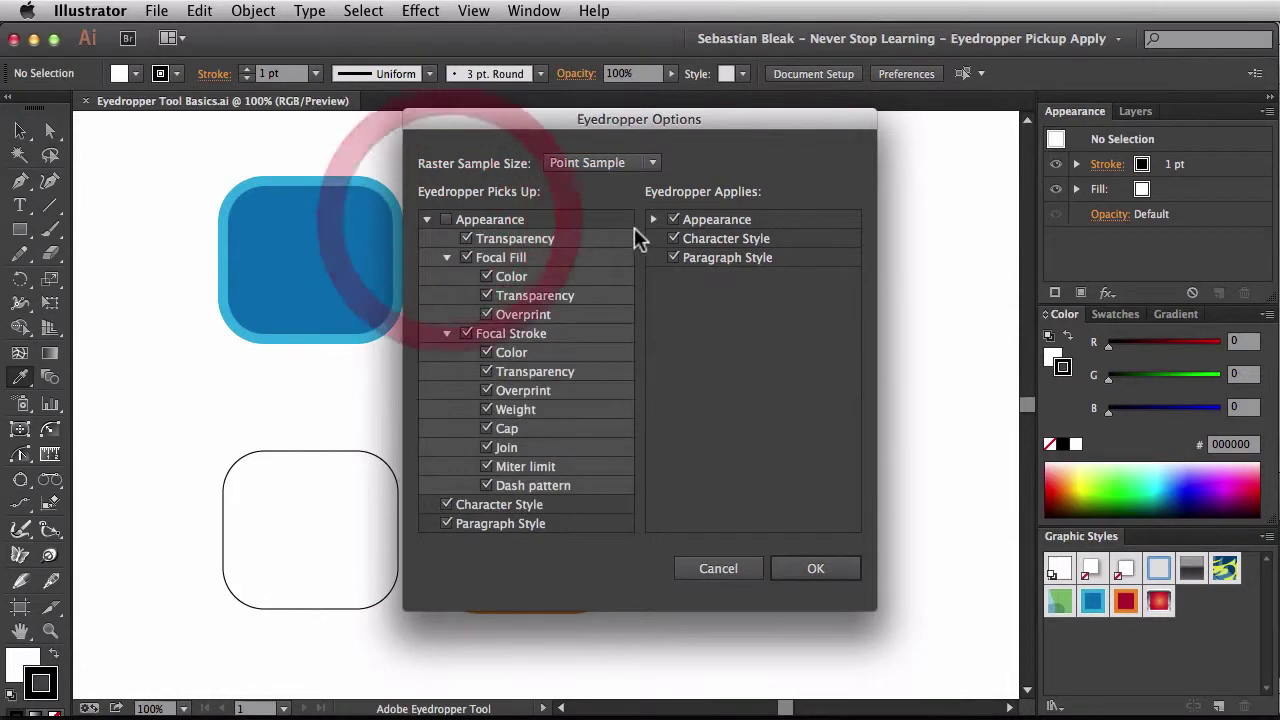
left_click(672, 222)
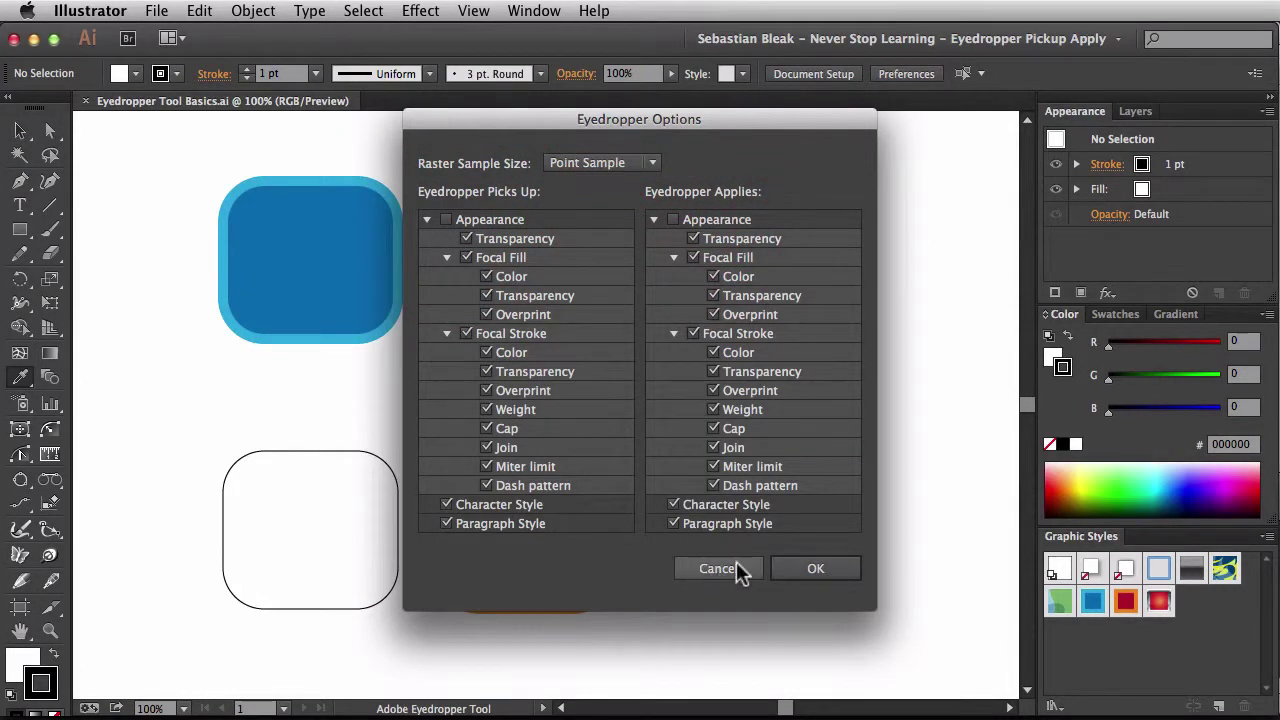
left_click(787, 567)
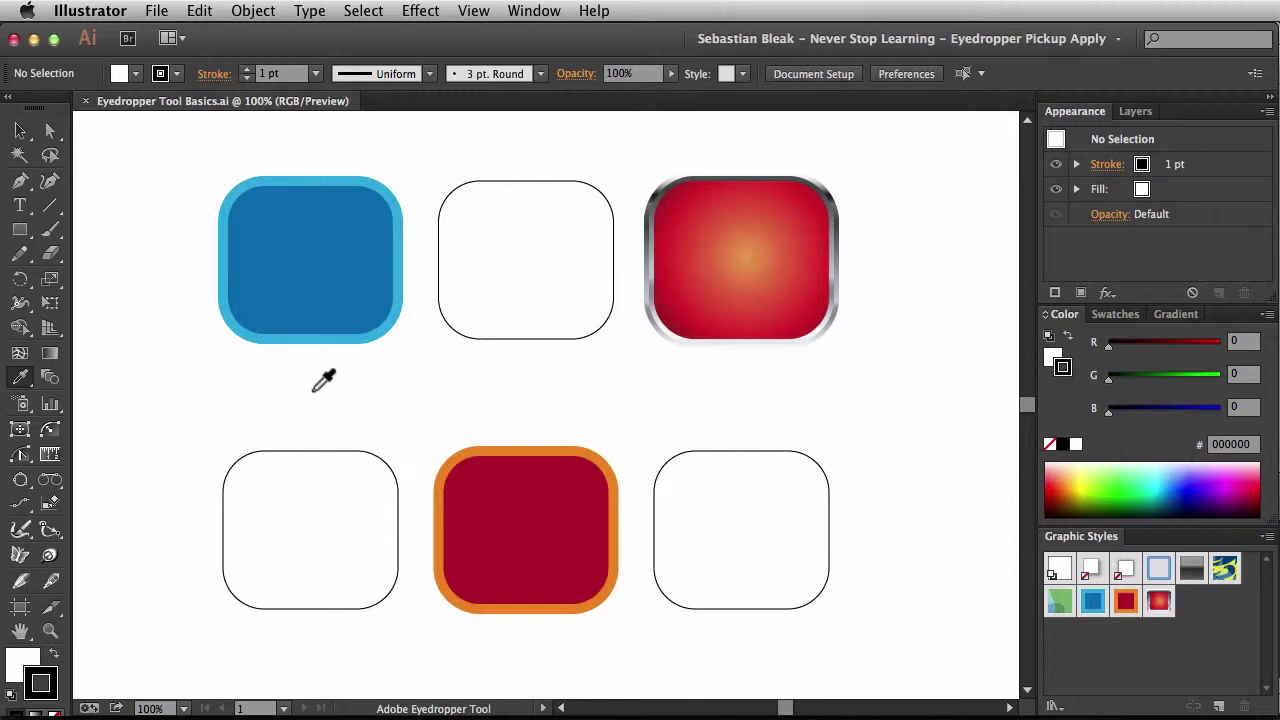
Step: Inspect the blue button's appearance, then select the blank bottom-left rounded square
key("v")
left_click(226, 270)
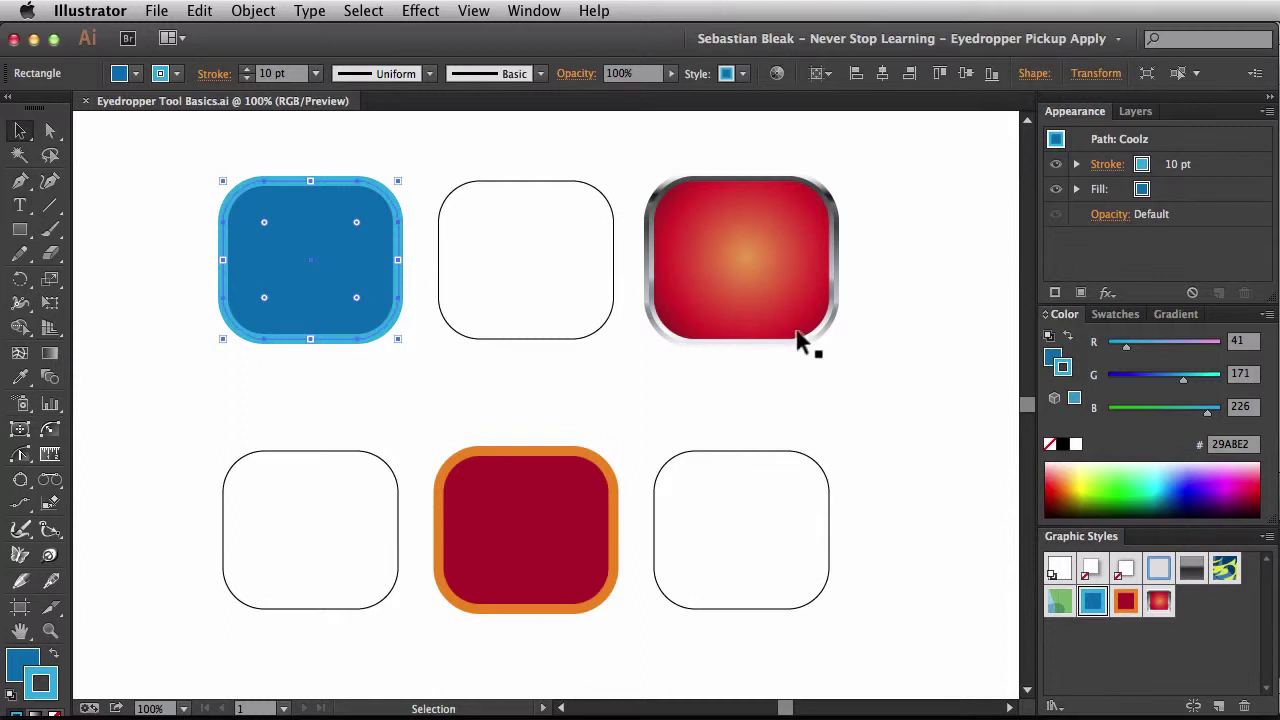
left_click_drag(366, 425, 310, 538)
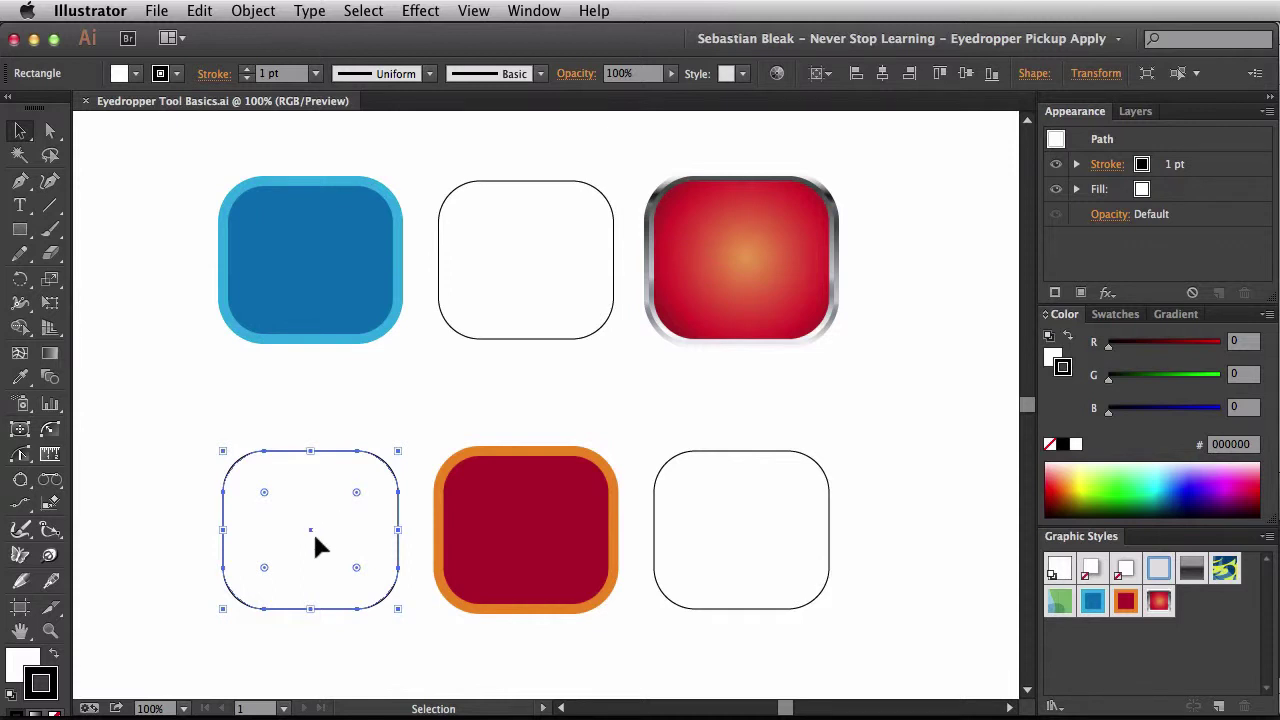
Step: Give the bottom-left square the blue fill and 10 pt light-blue stroke, then select the red bottom-middle button
key("i")
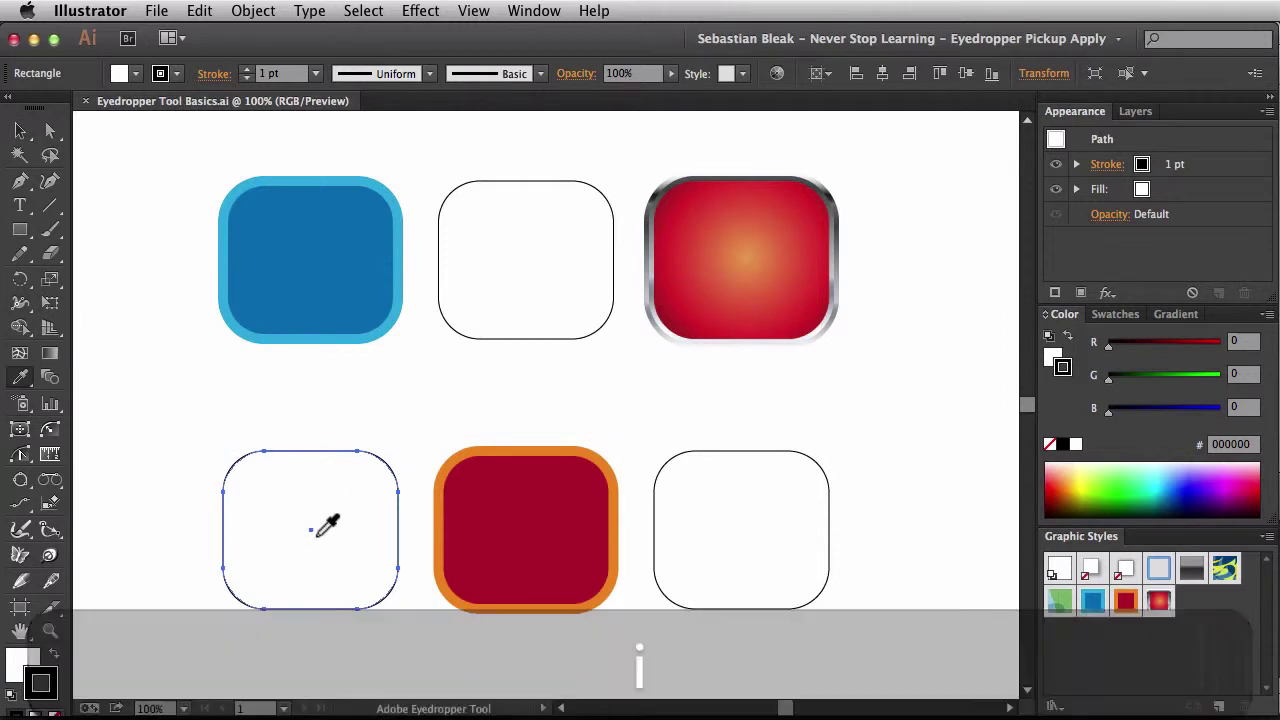
left_click(326, 285)
left_click(352, 328)
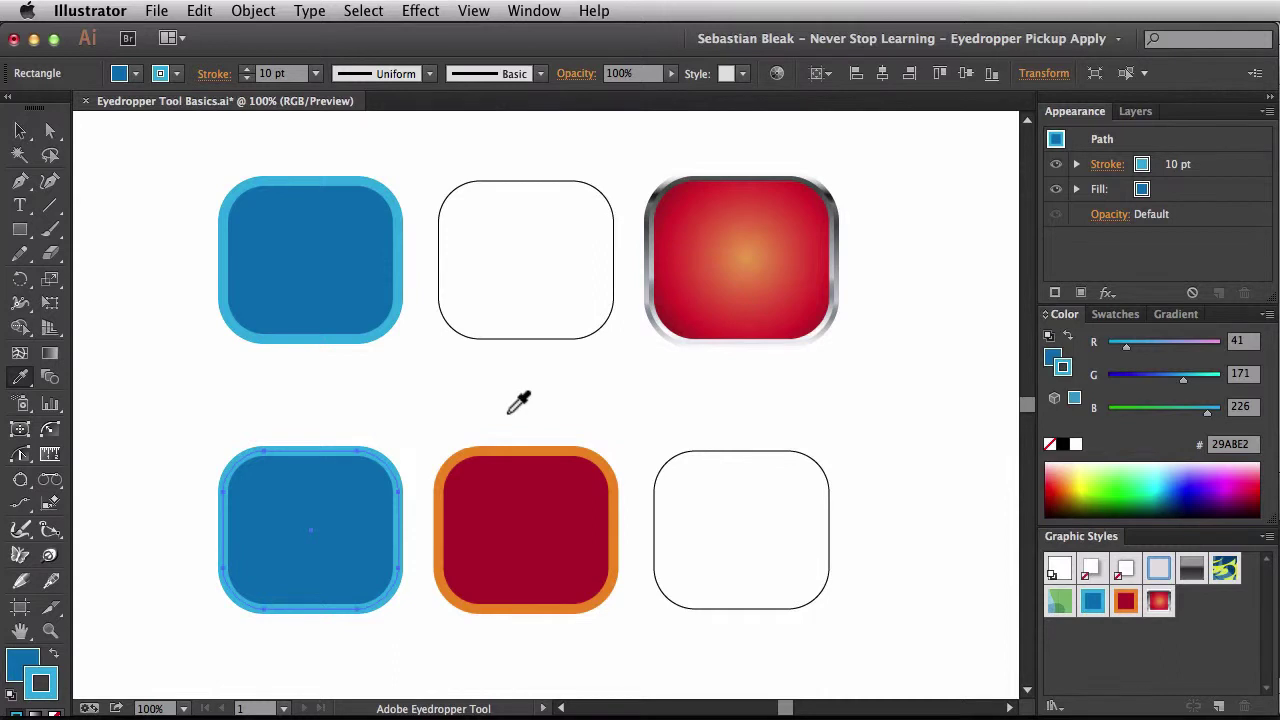
key("v")
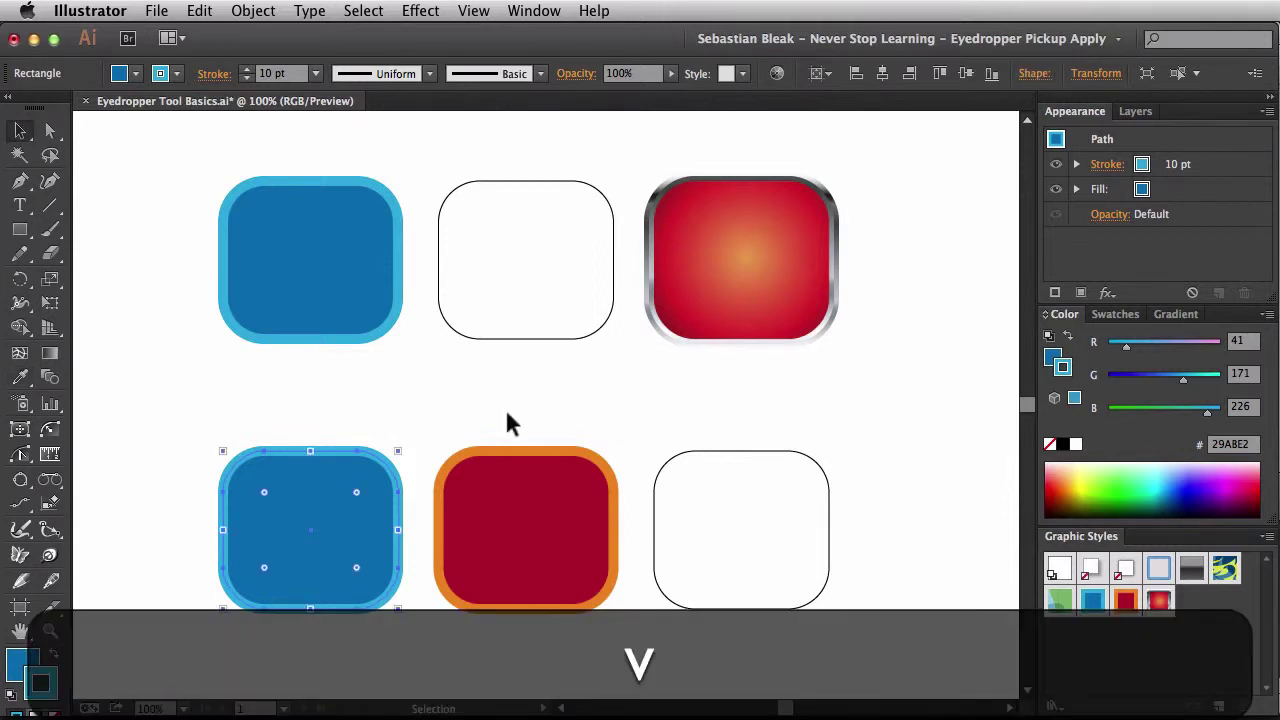
left_click_drag(507, 422, 568, 596)
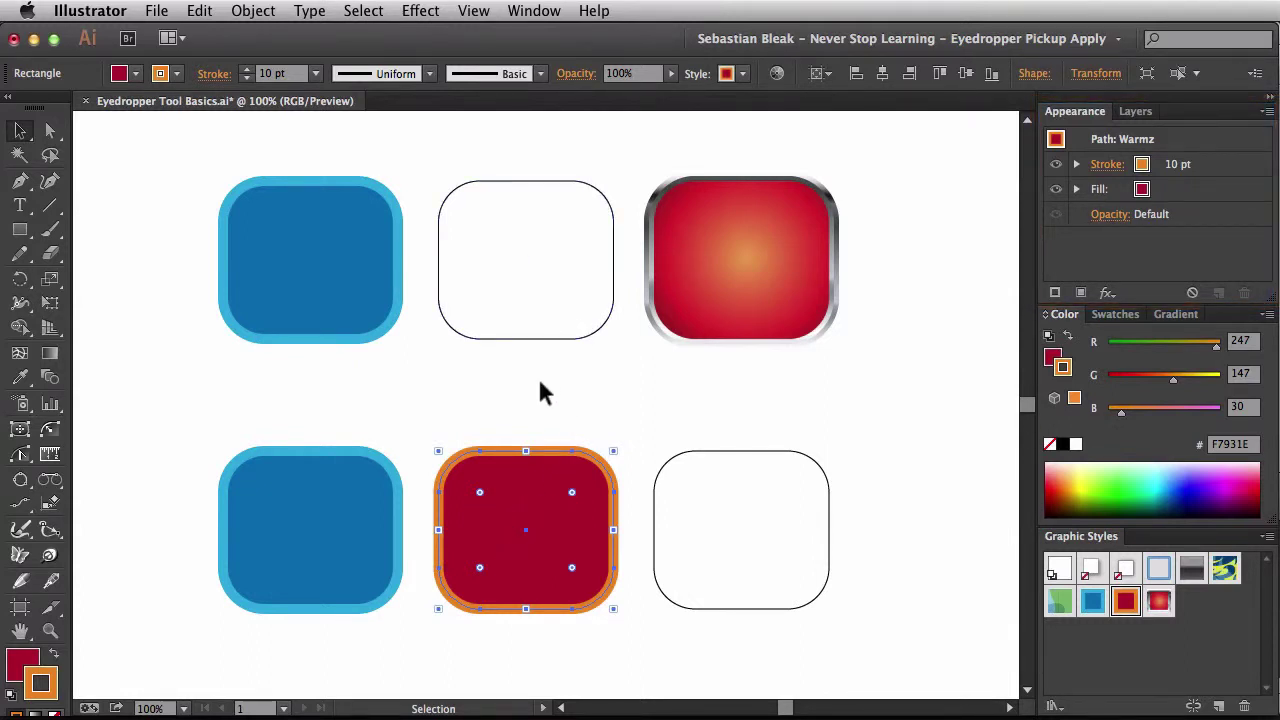
key("i")
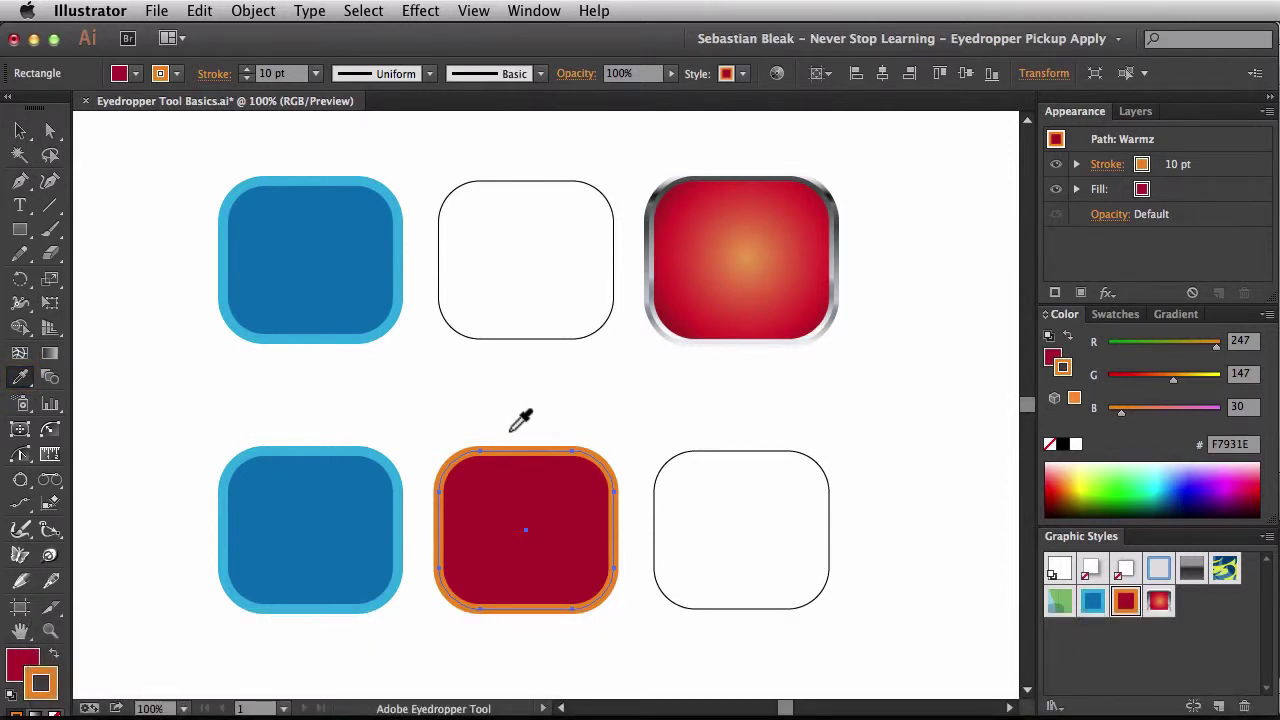
key("alt")
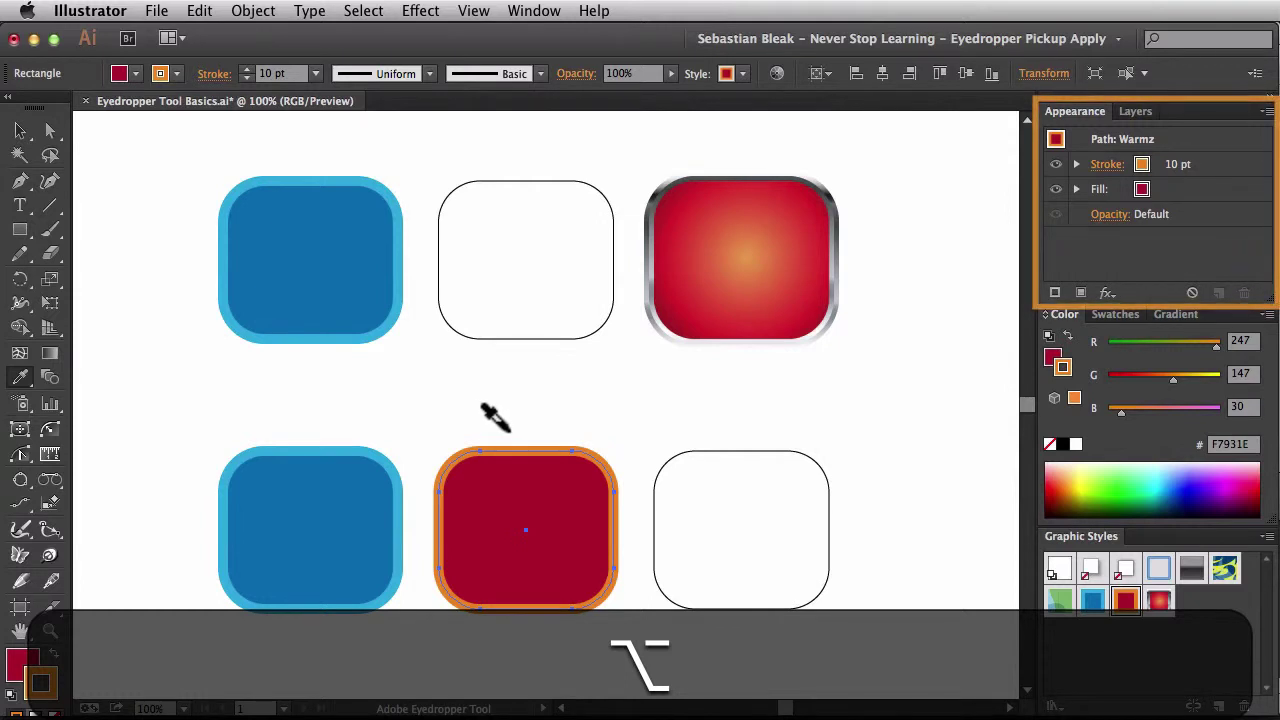
left_click(492, 306, "alt")
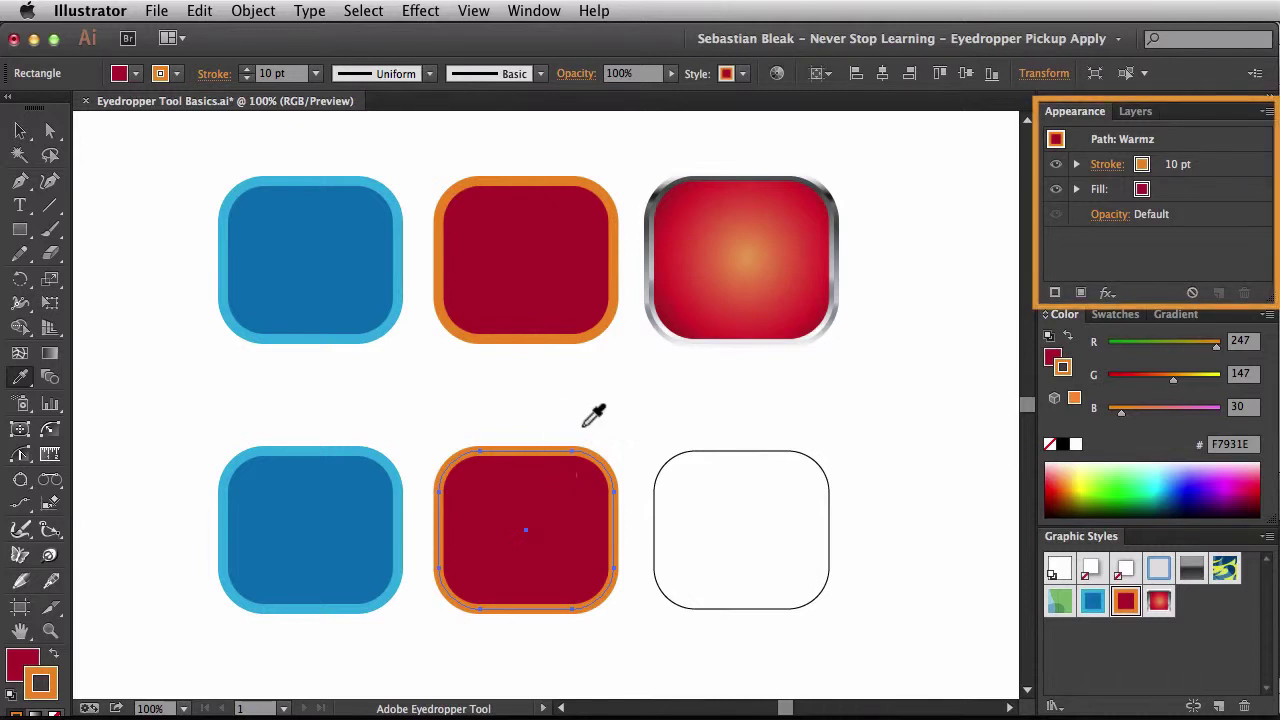
key("super+z")
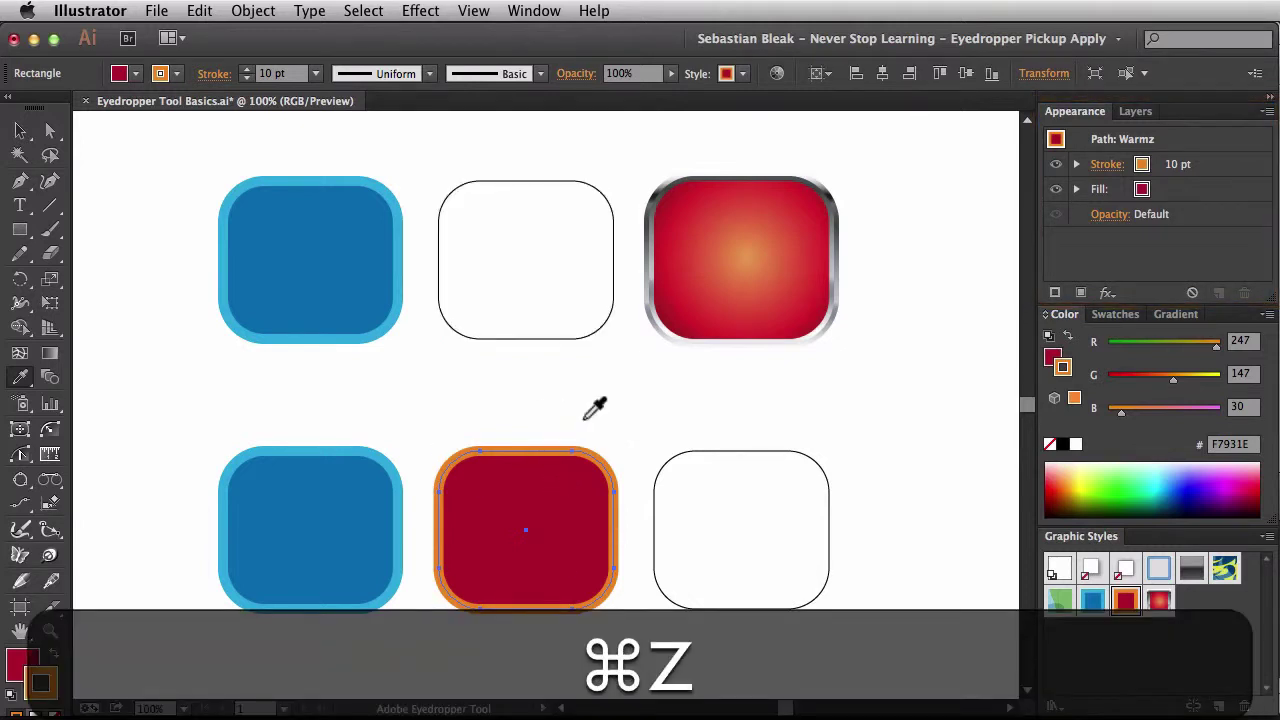
Step: Apply the stored dark red fill and 10 pt orange stroke to the top-middle square, then select it
left_click(585, 428, "super")
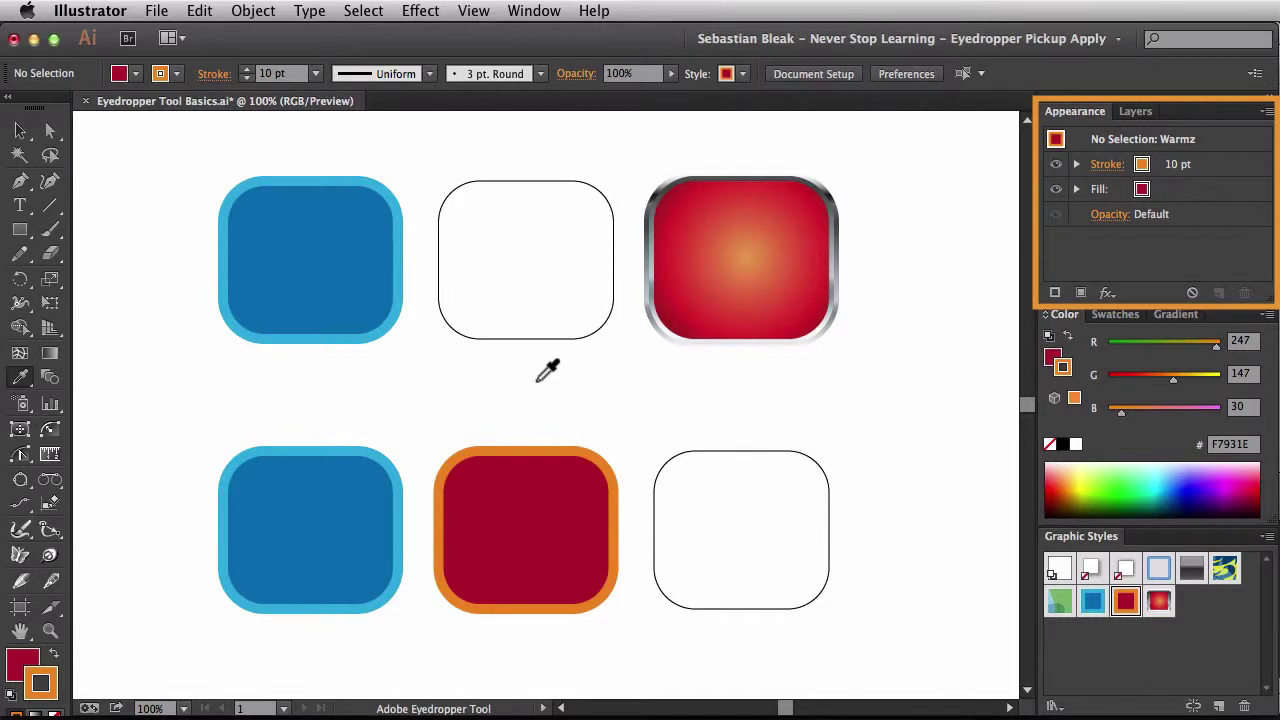
key("alt")
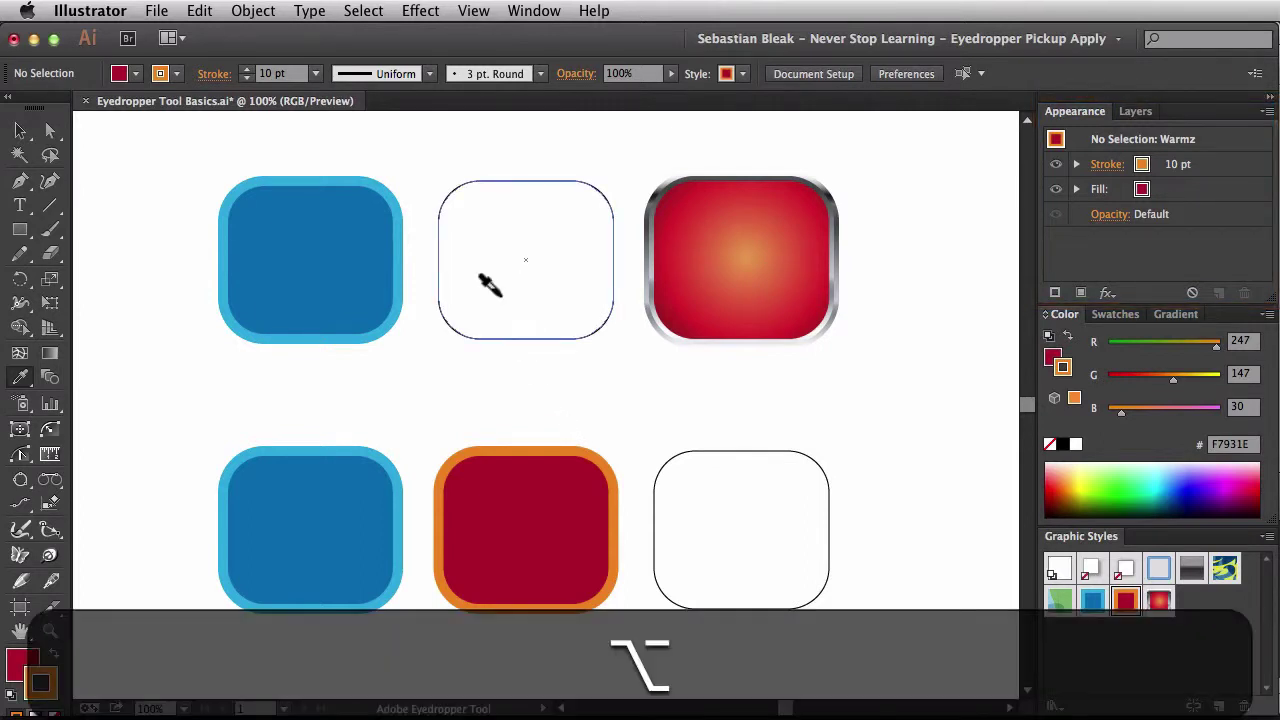
left_click(492, 286, "alt")
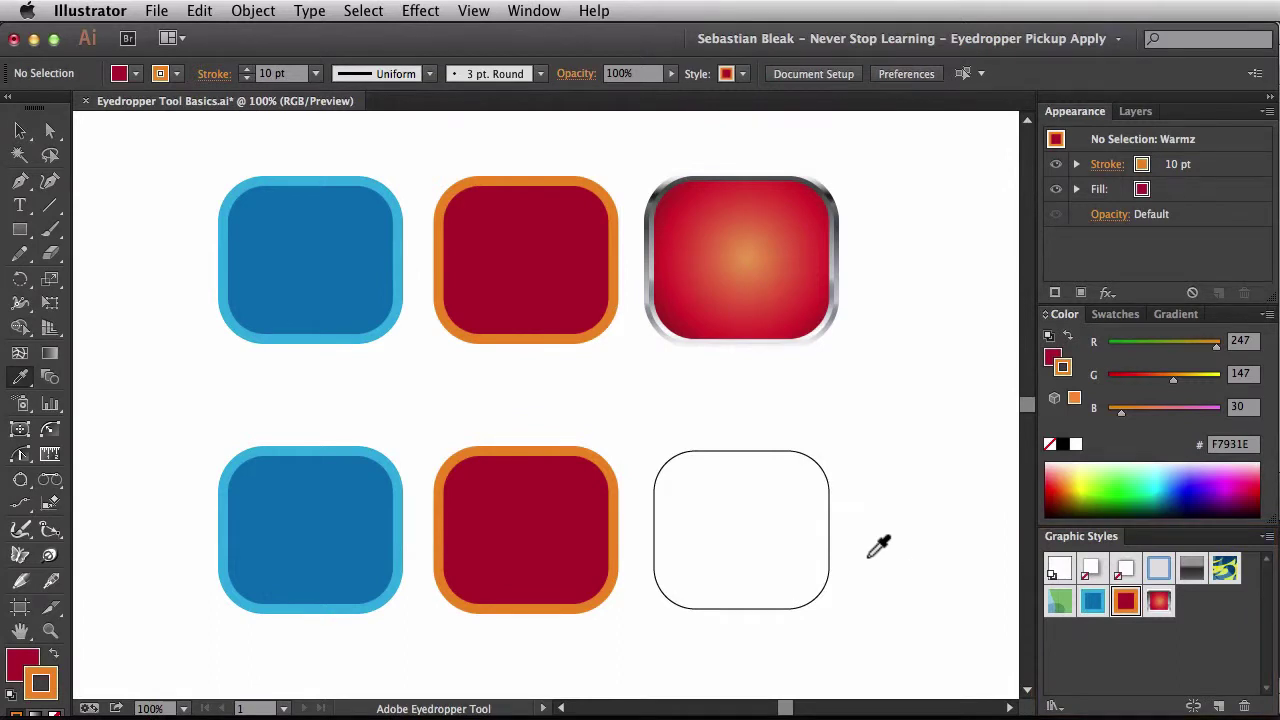
key("v")
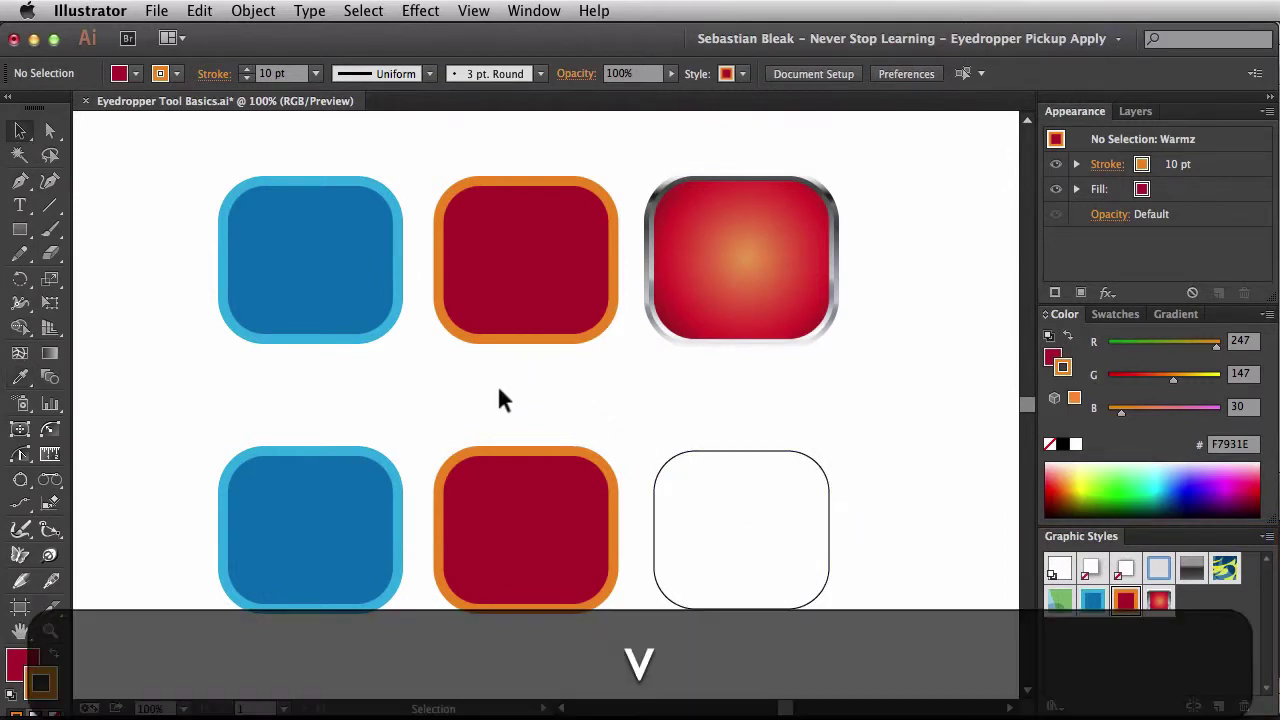
left_click_drag(487, 387, 558, 290)
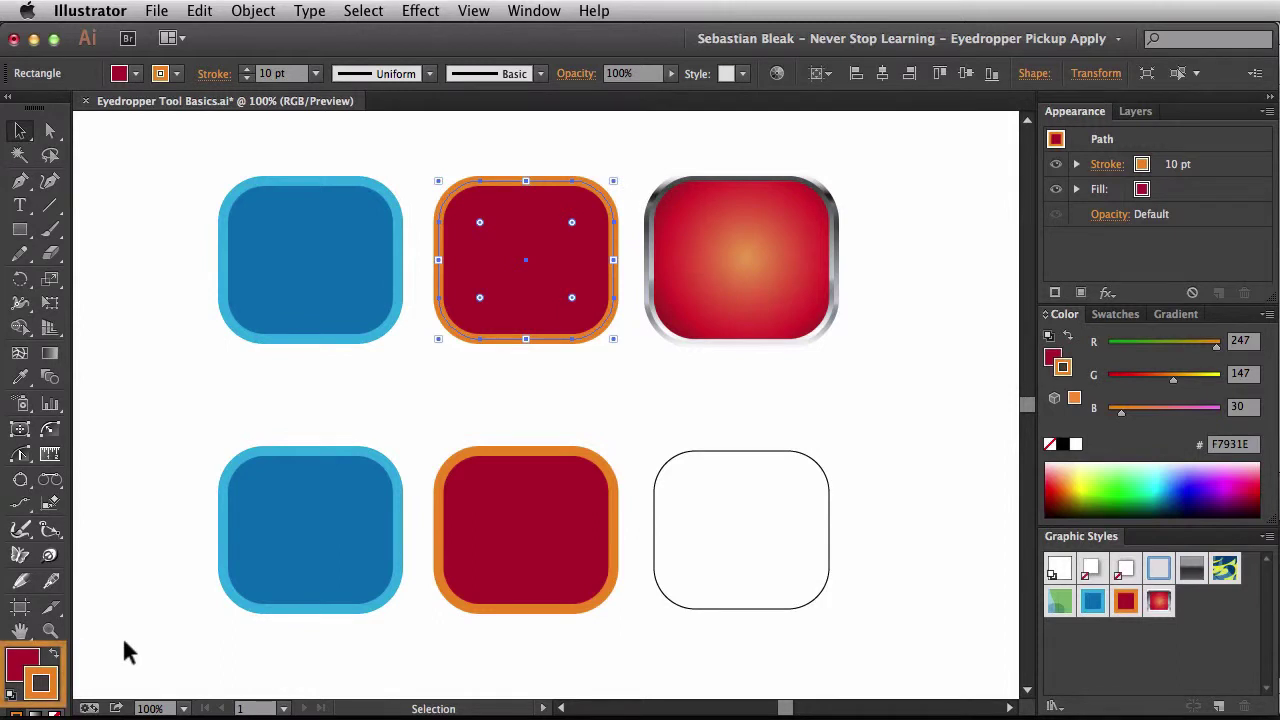
key("x")
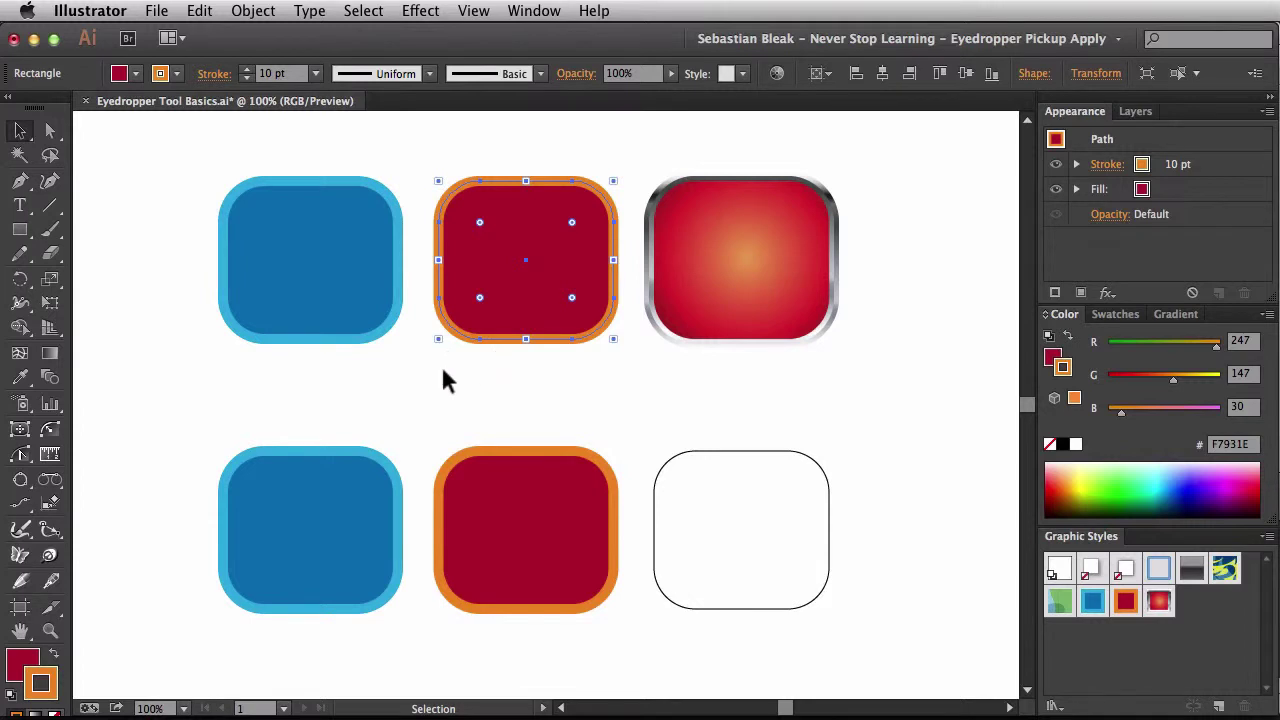
key("i")
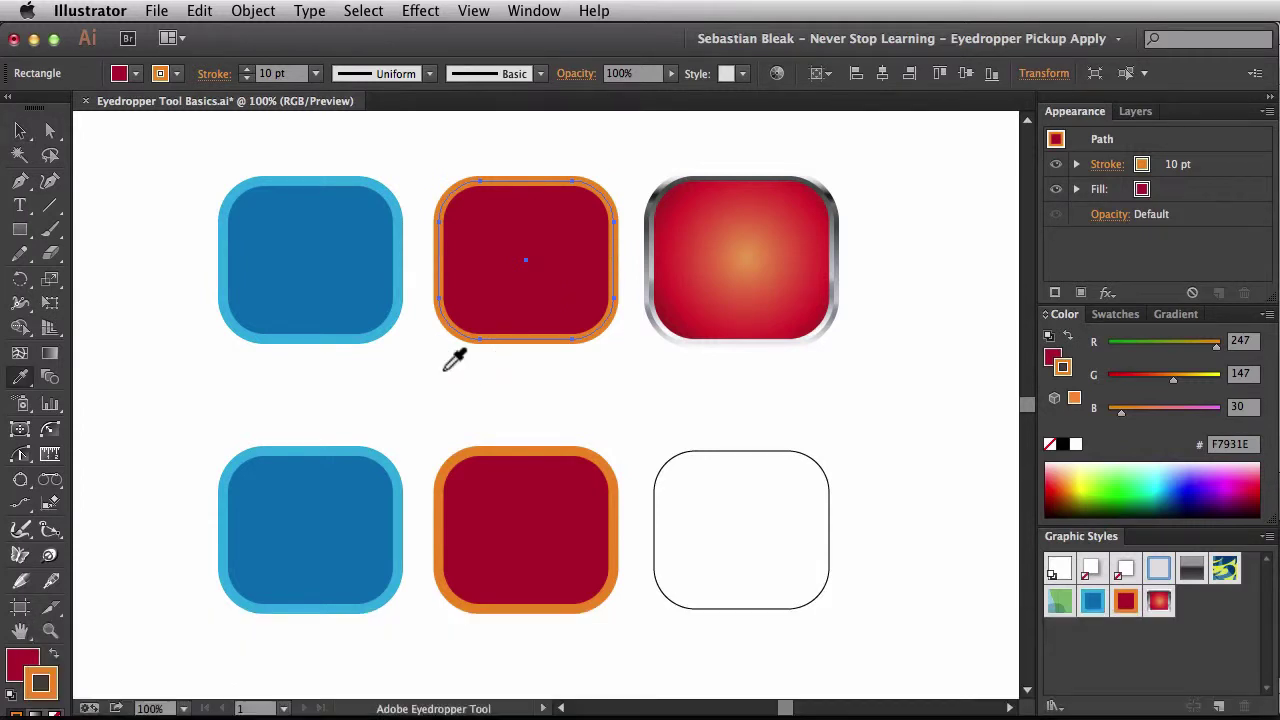
left_click(331, 309)
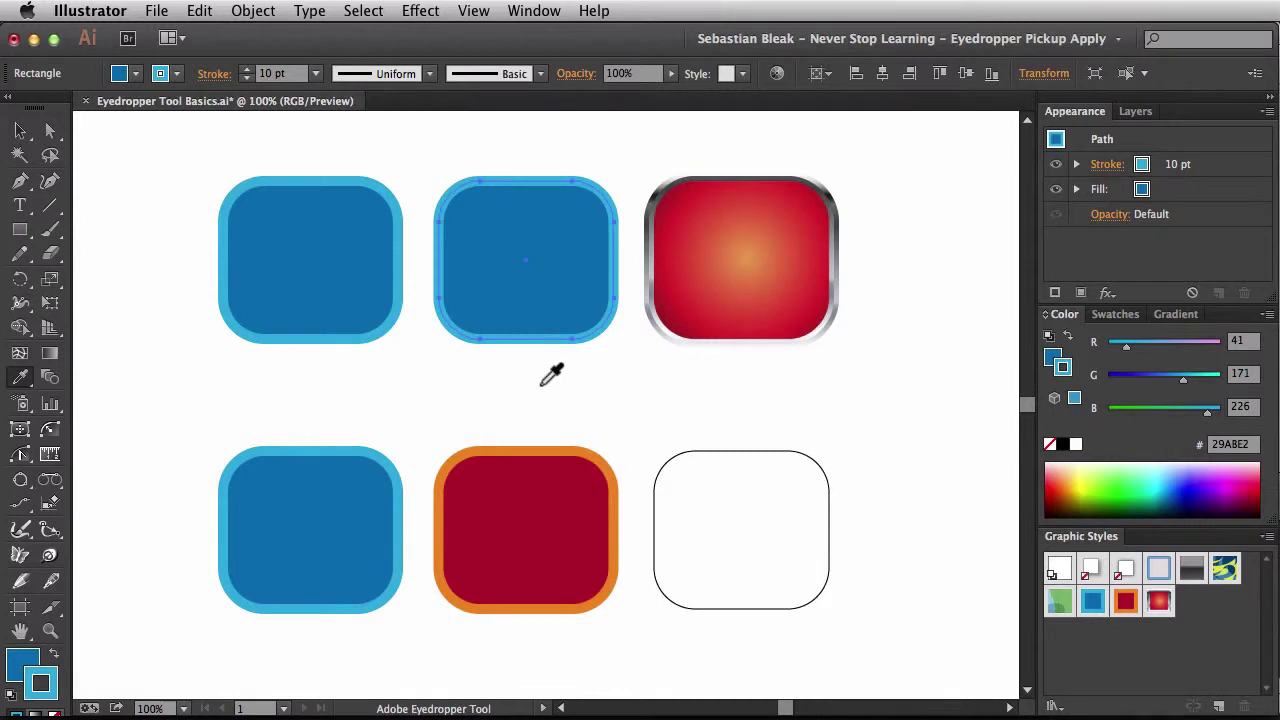
key("super+z")
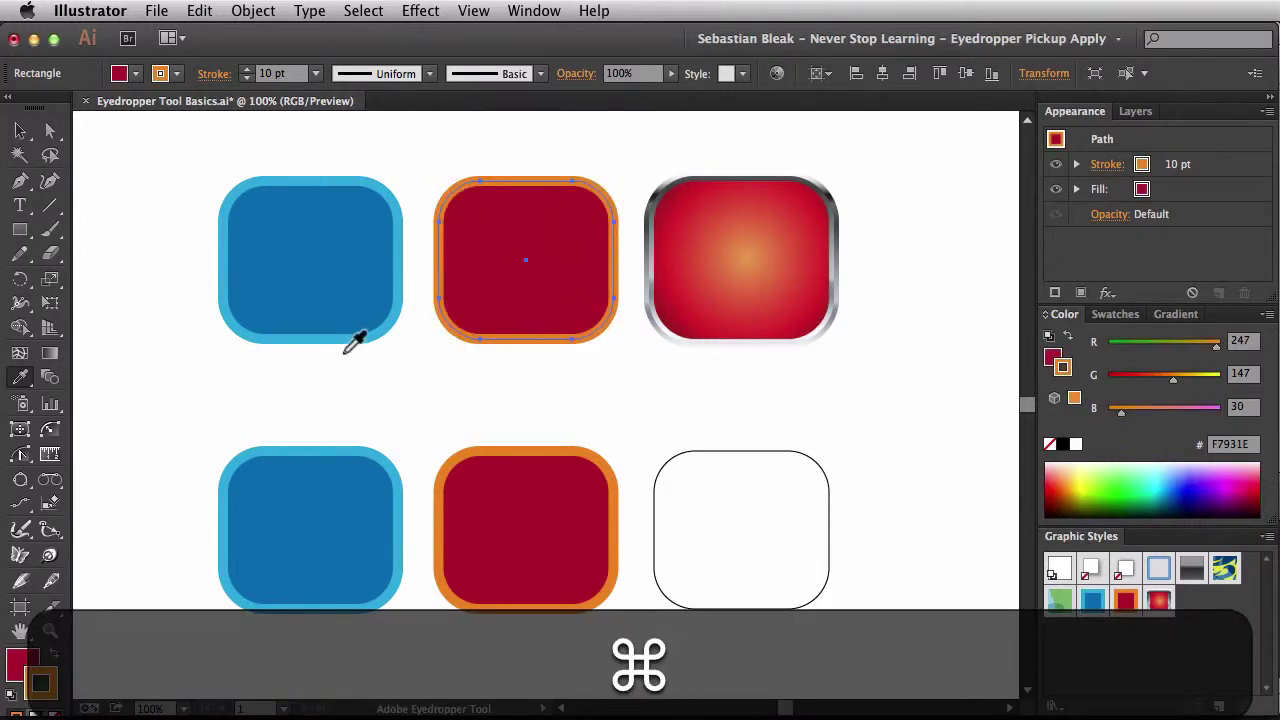
left_click(292, 306, "shift")
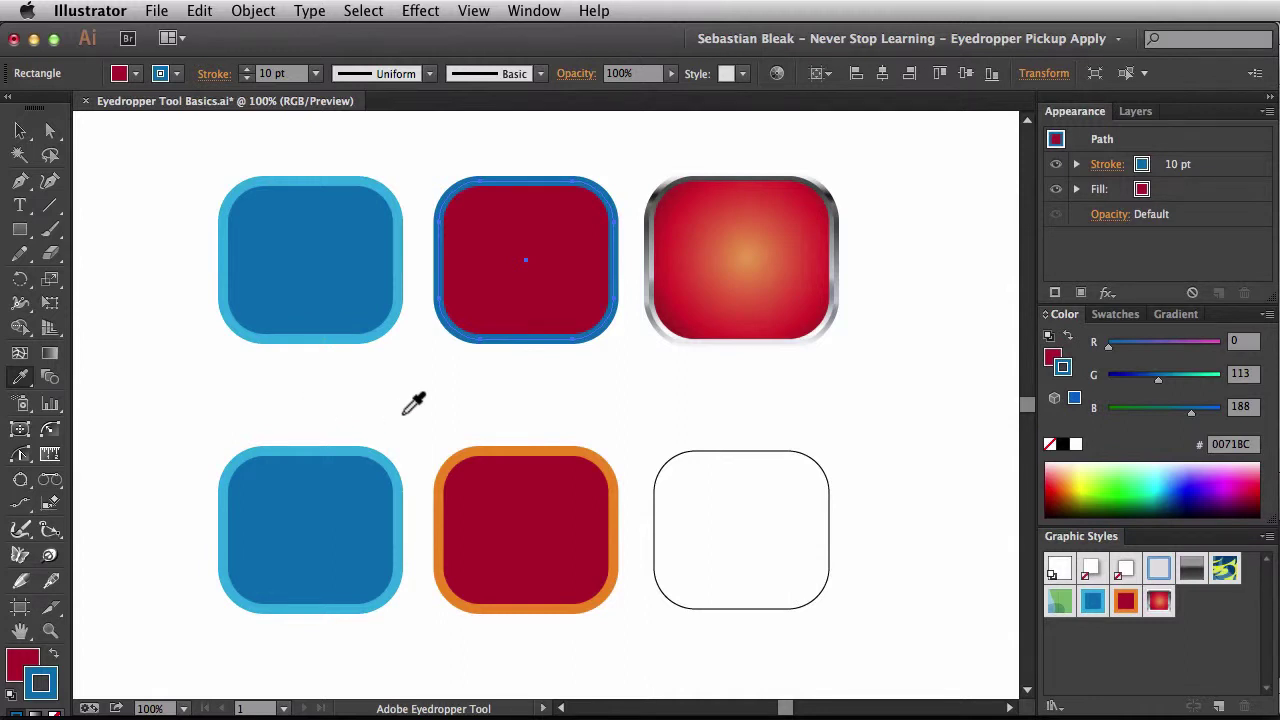
key("super+z")
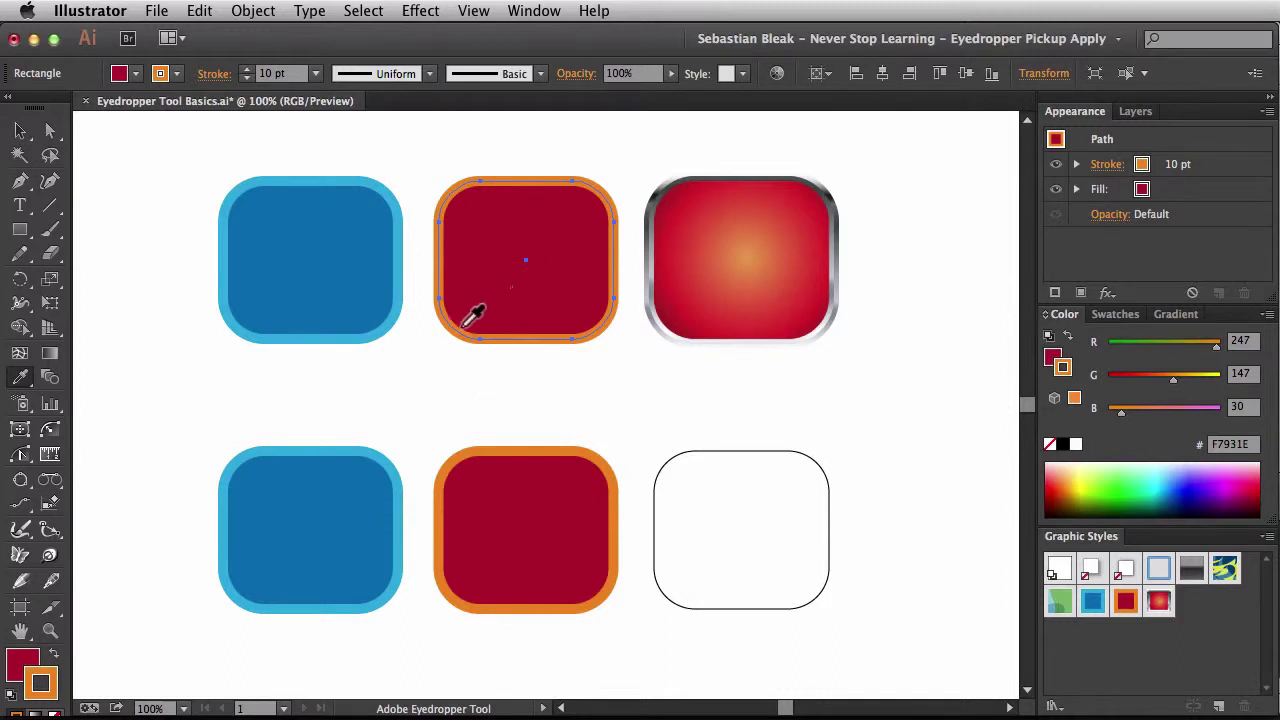
key("x")
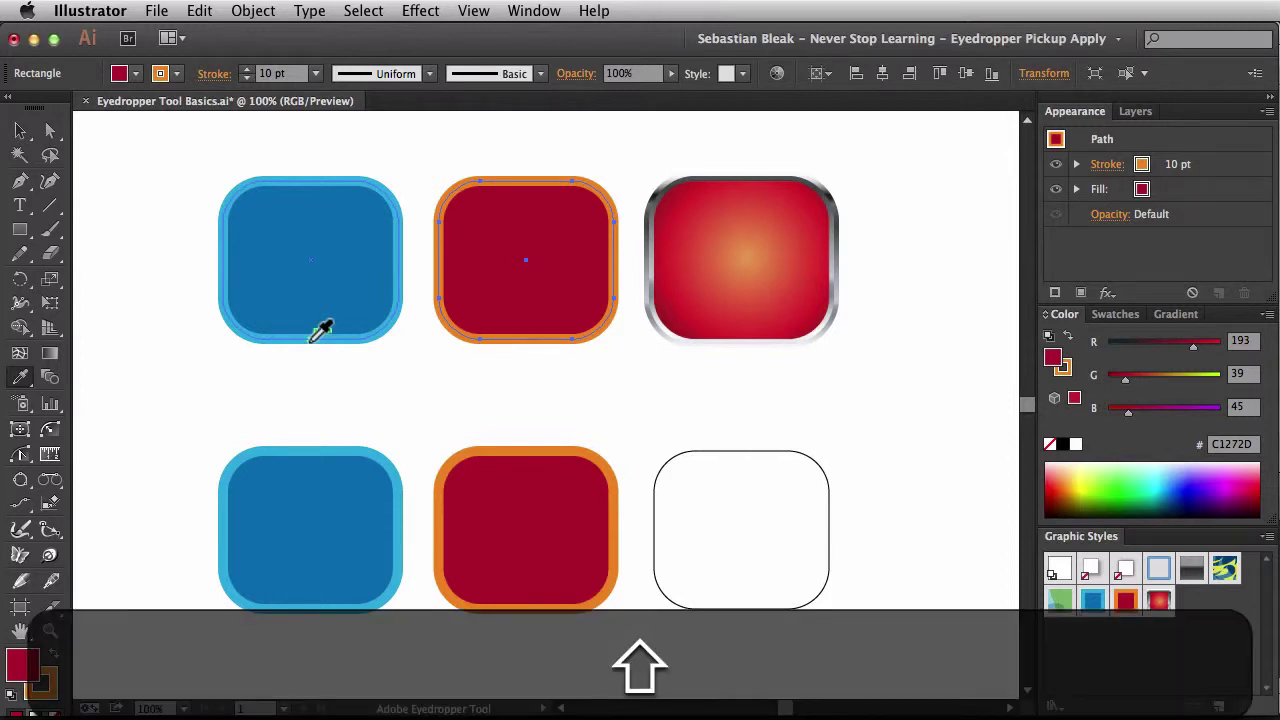
Step: Sample the left button's dark blue fill onto the top-middle square, then select the gradient button
left_click(312, 338, "shift")
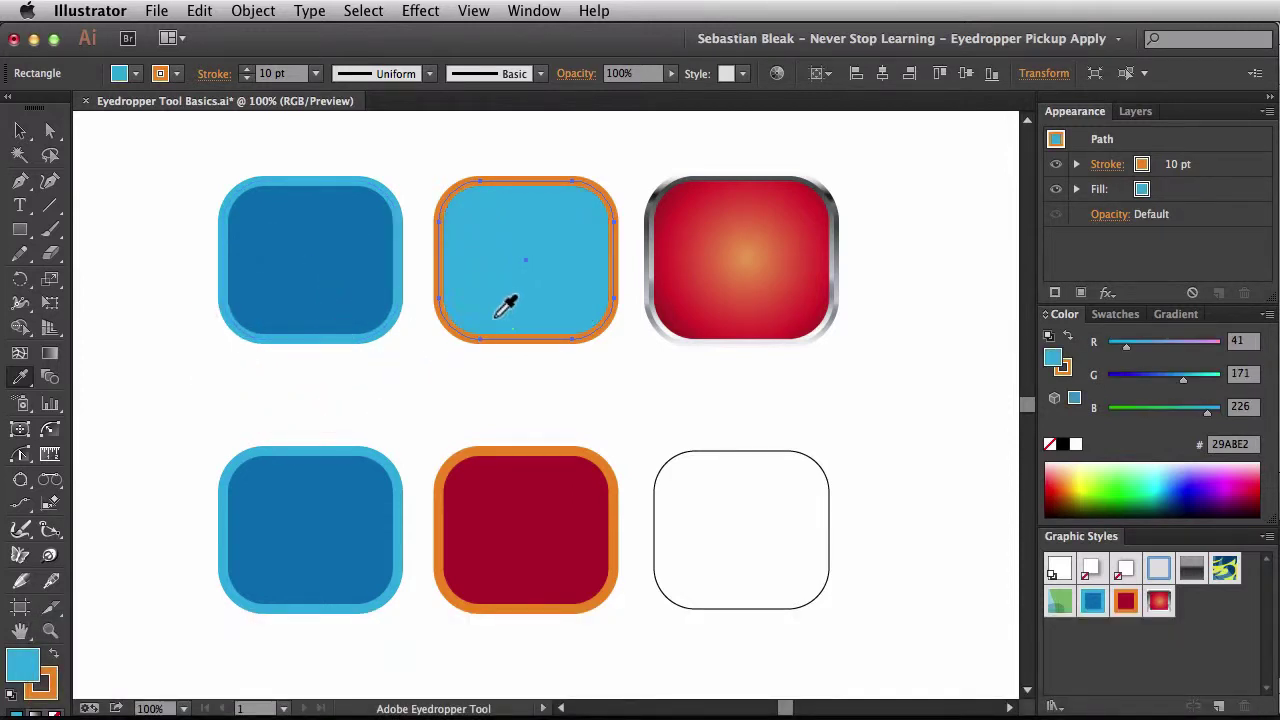
left_click(306, 300, "shift")
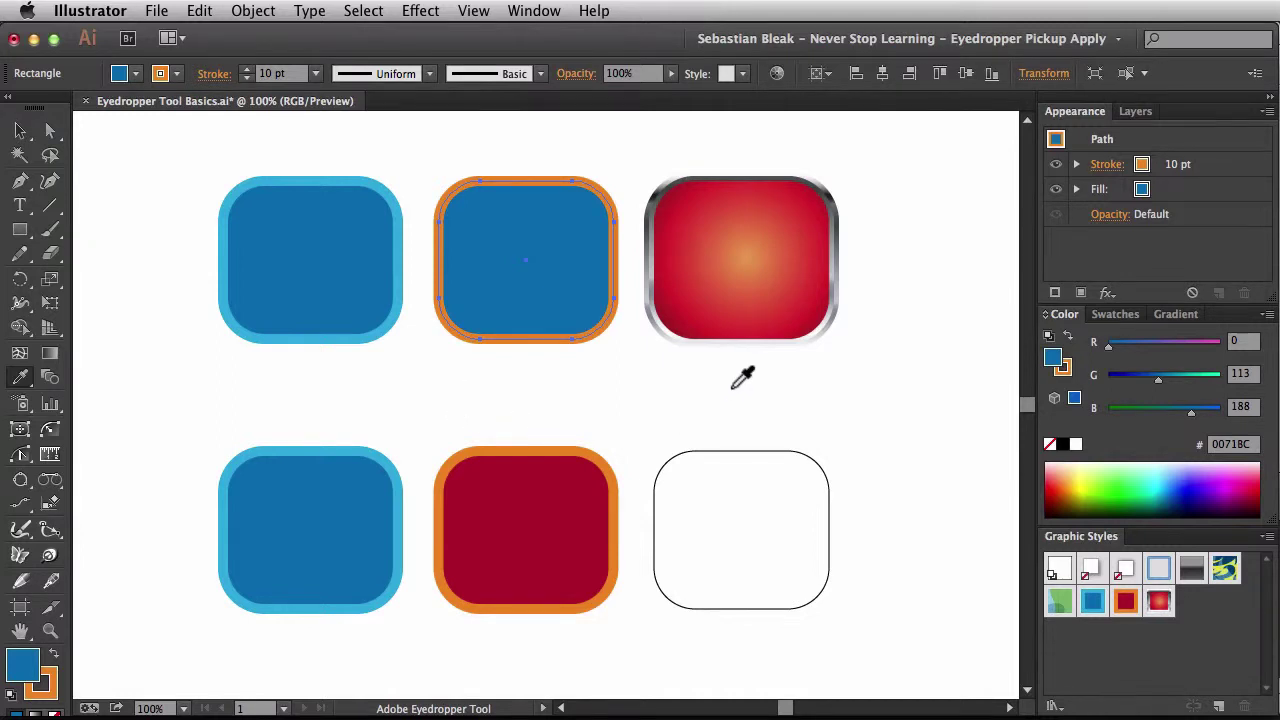
key("v")
left_click_drag(725, 380, 814, 294)
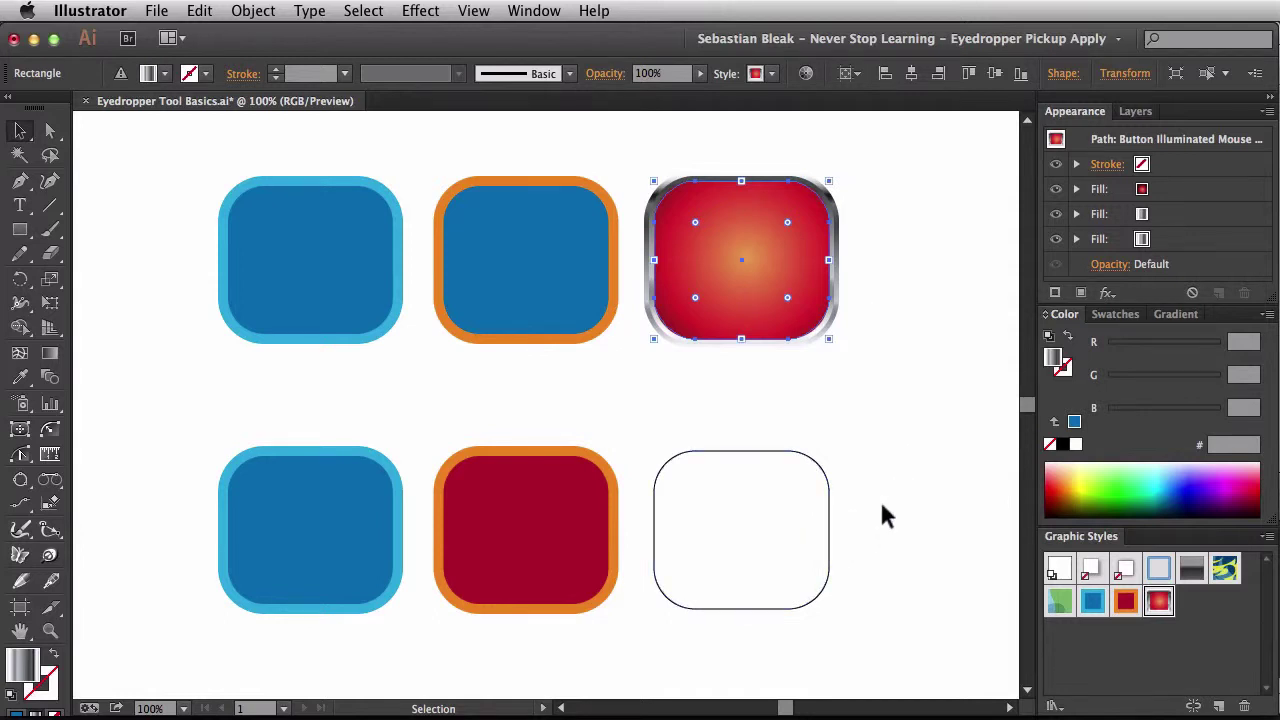
key("i")
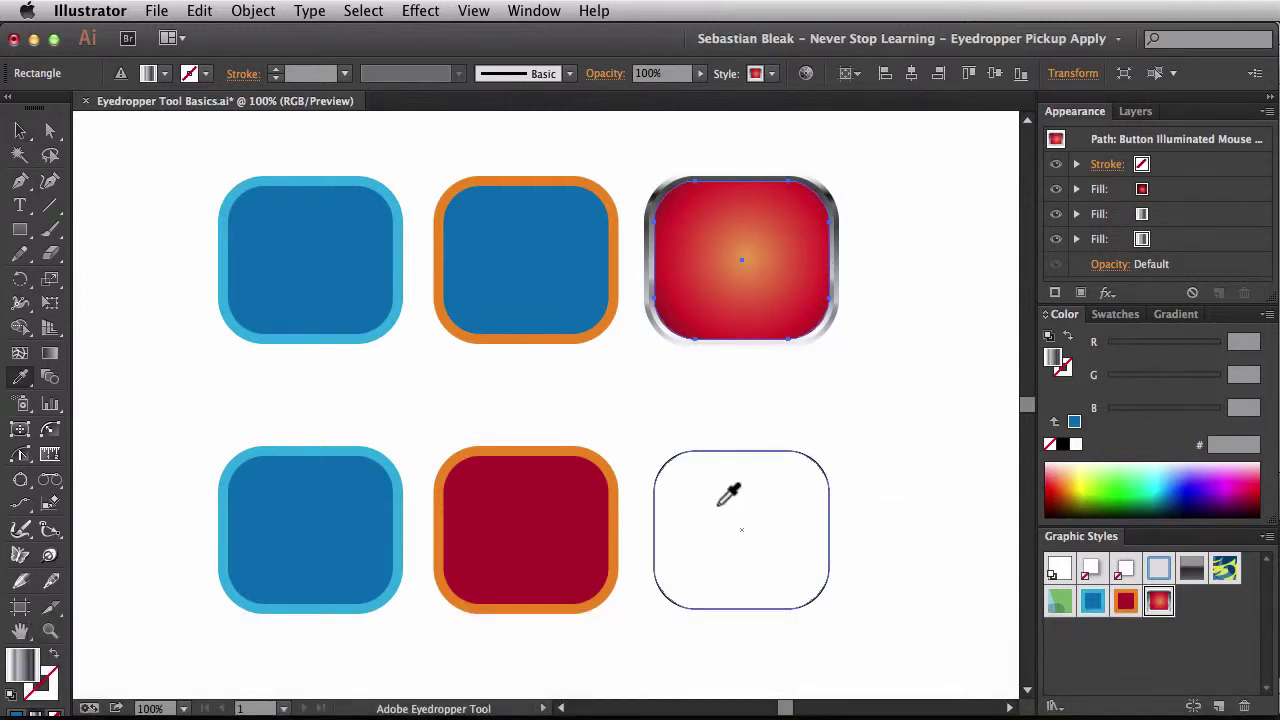
key("alt")
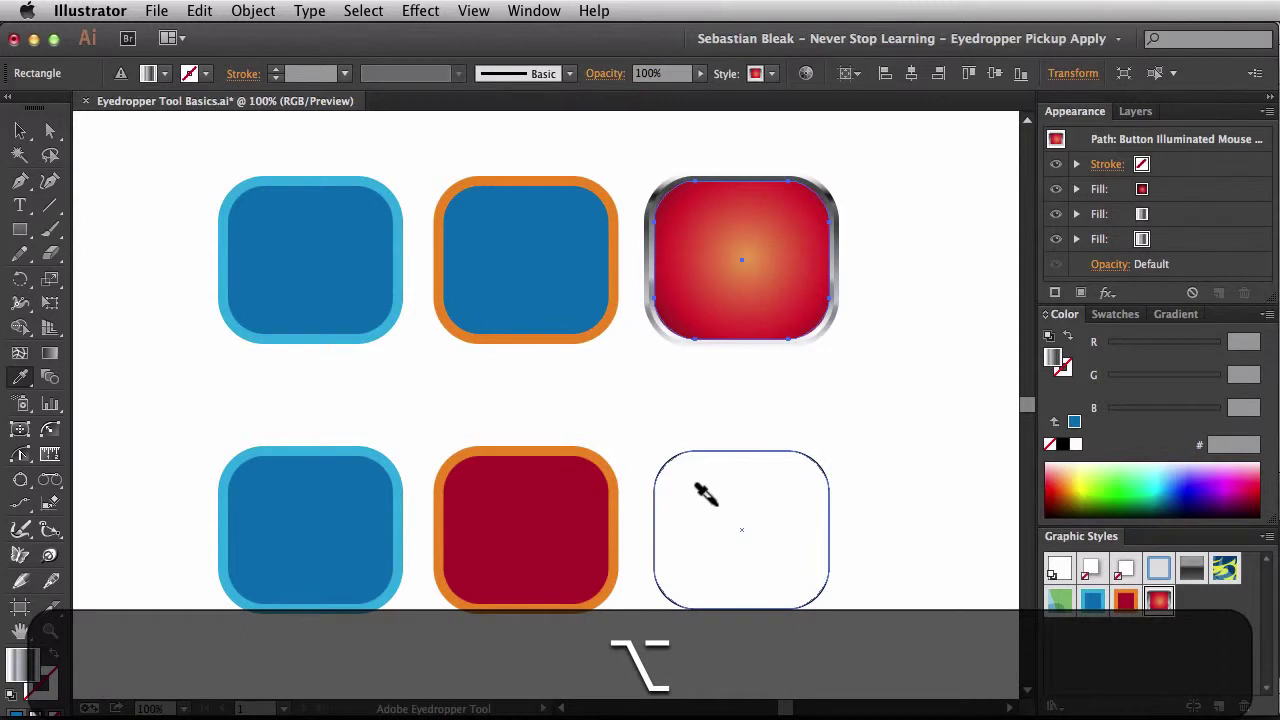
left_click(703, 496, "alt")
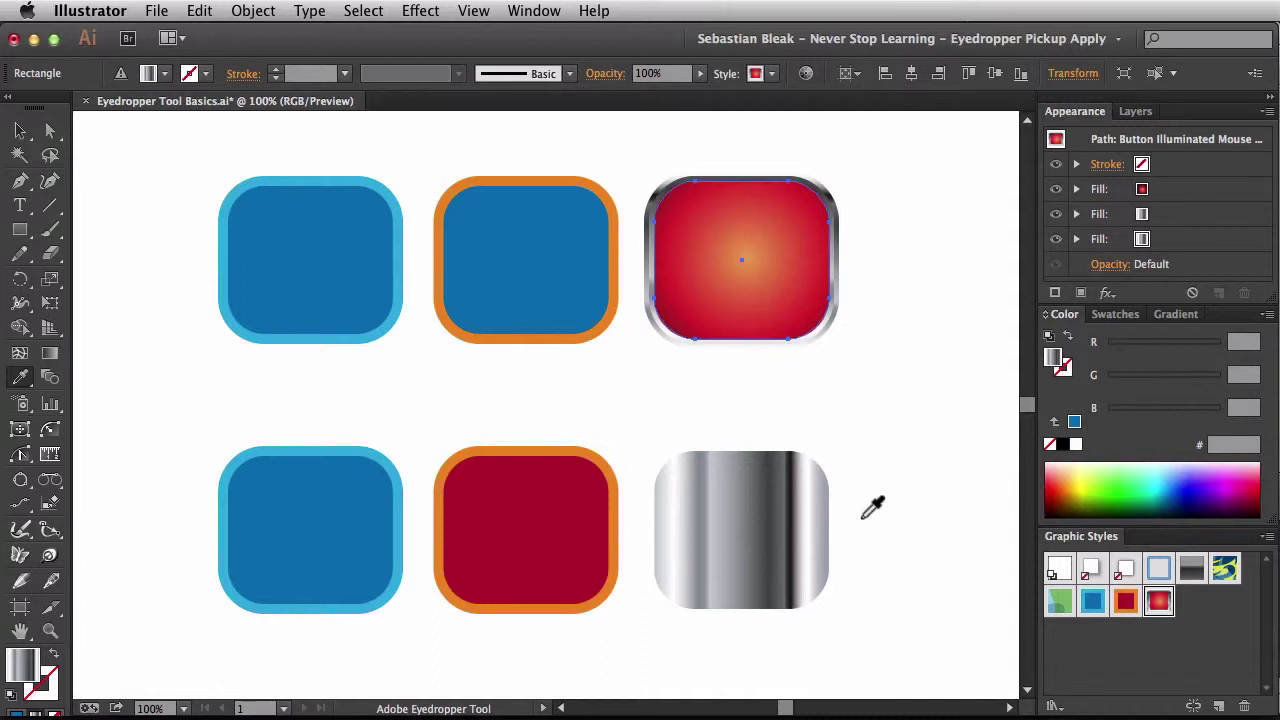
key("super+z")
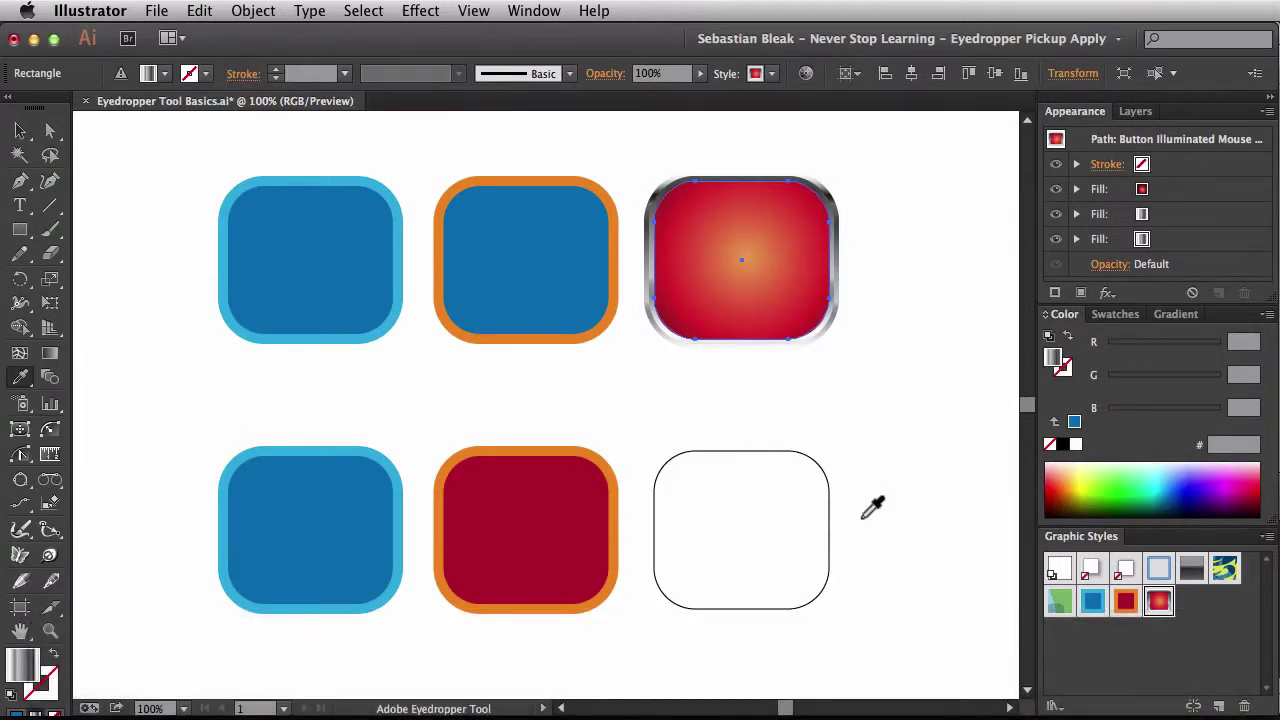
key("Return")
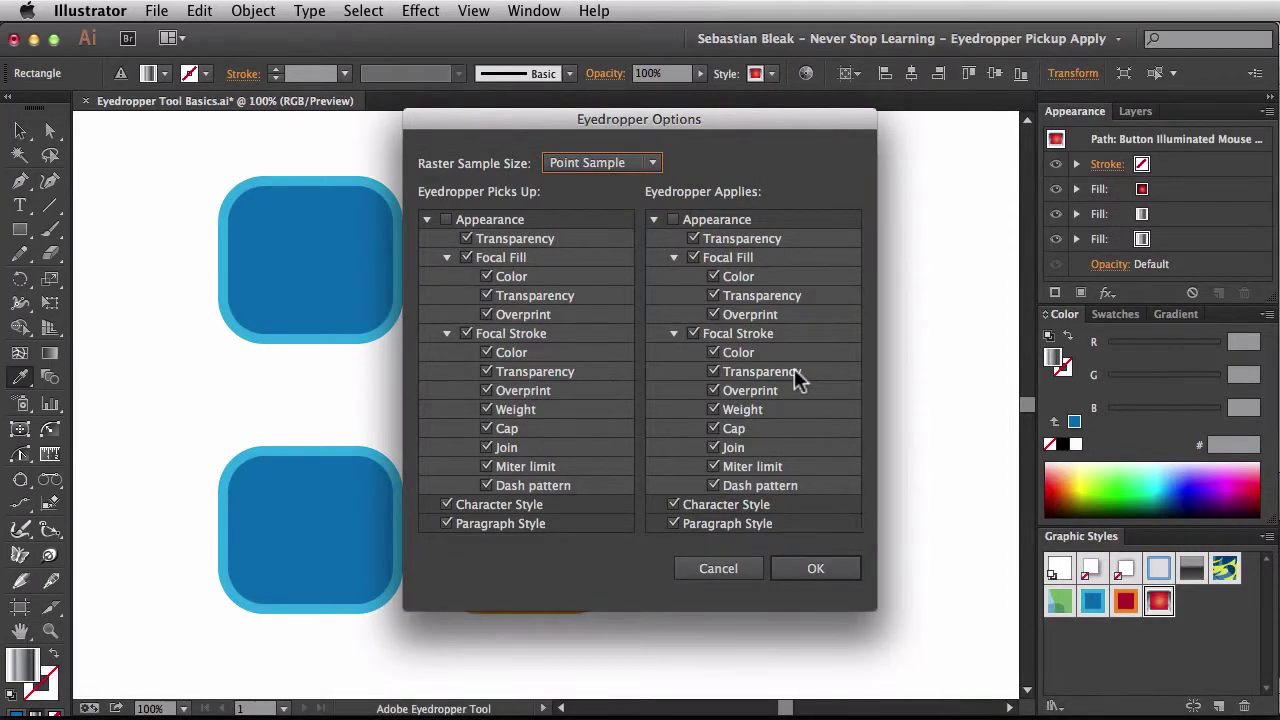
Step: Check Appearance under both Picks Up and Applies in Eyedropper Options and confirm
left_click(446, 220)
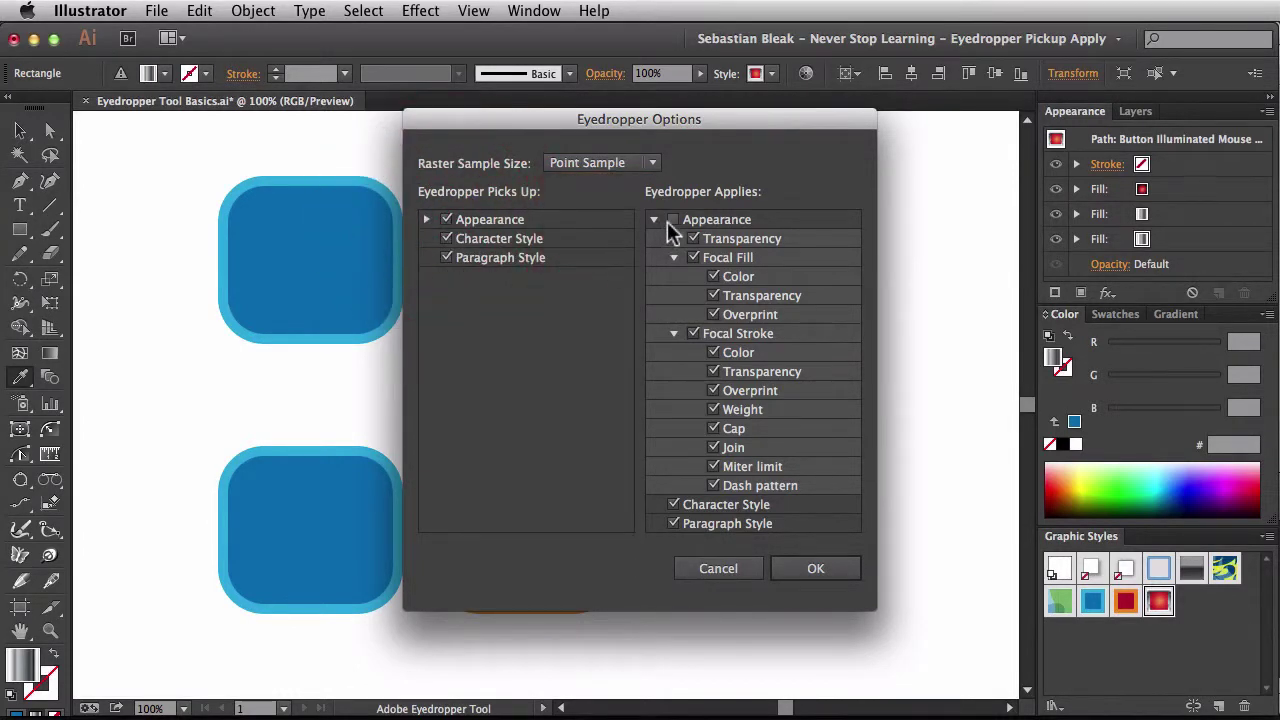
left_click(670, 221)
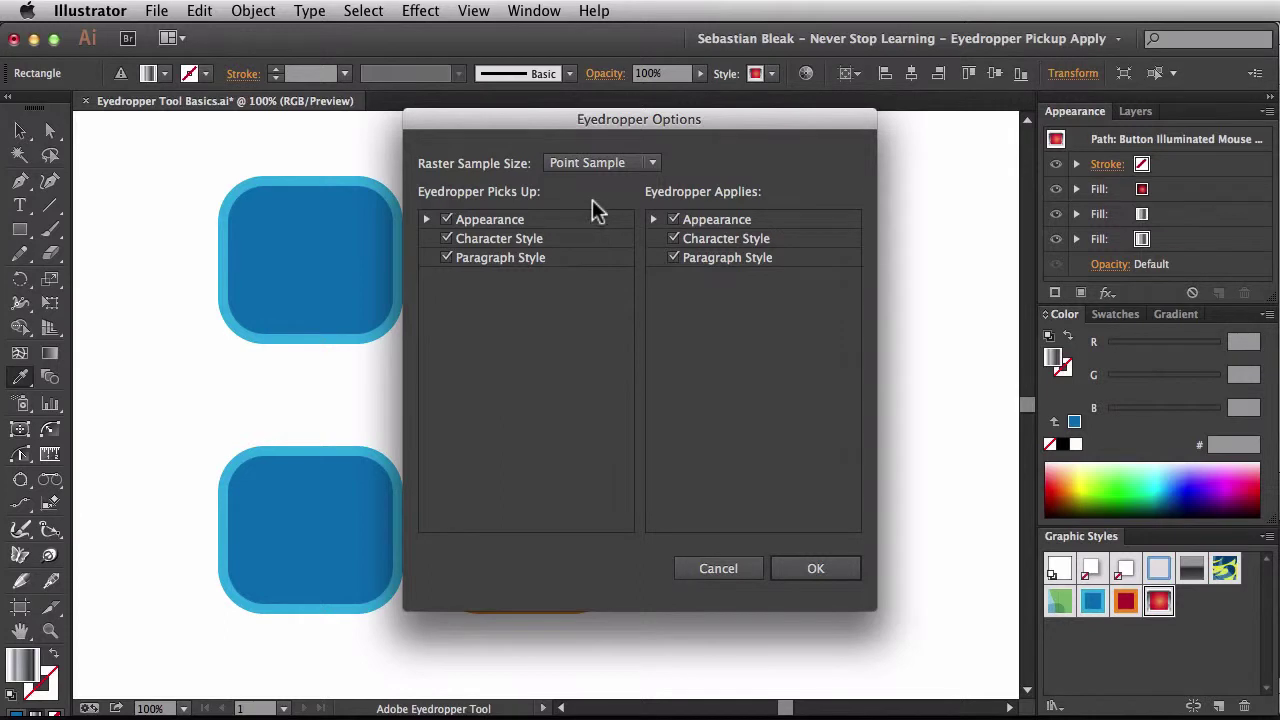
left_click(801, 572)
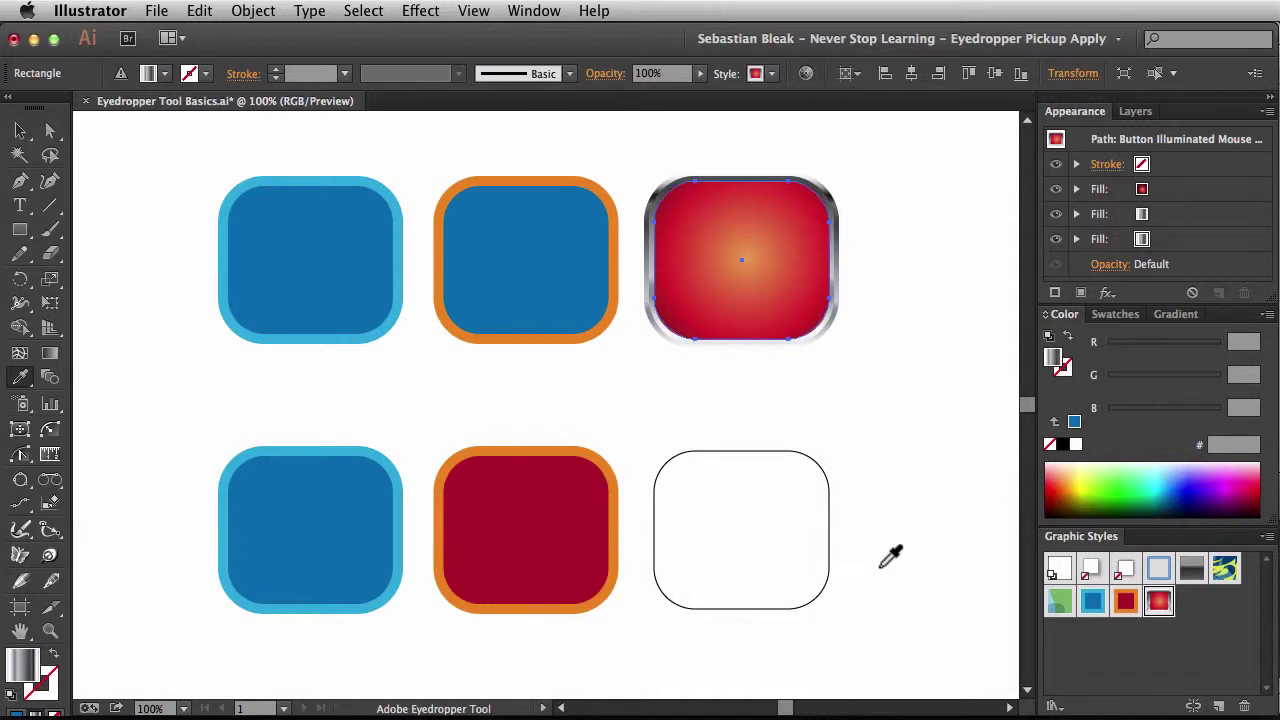
Step: Copy the red radial gradient button's full appearance onto the blank bottom-right square, then deselect
left_click(751, 516, "alt")
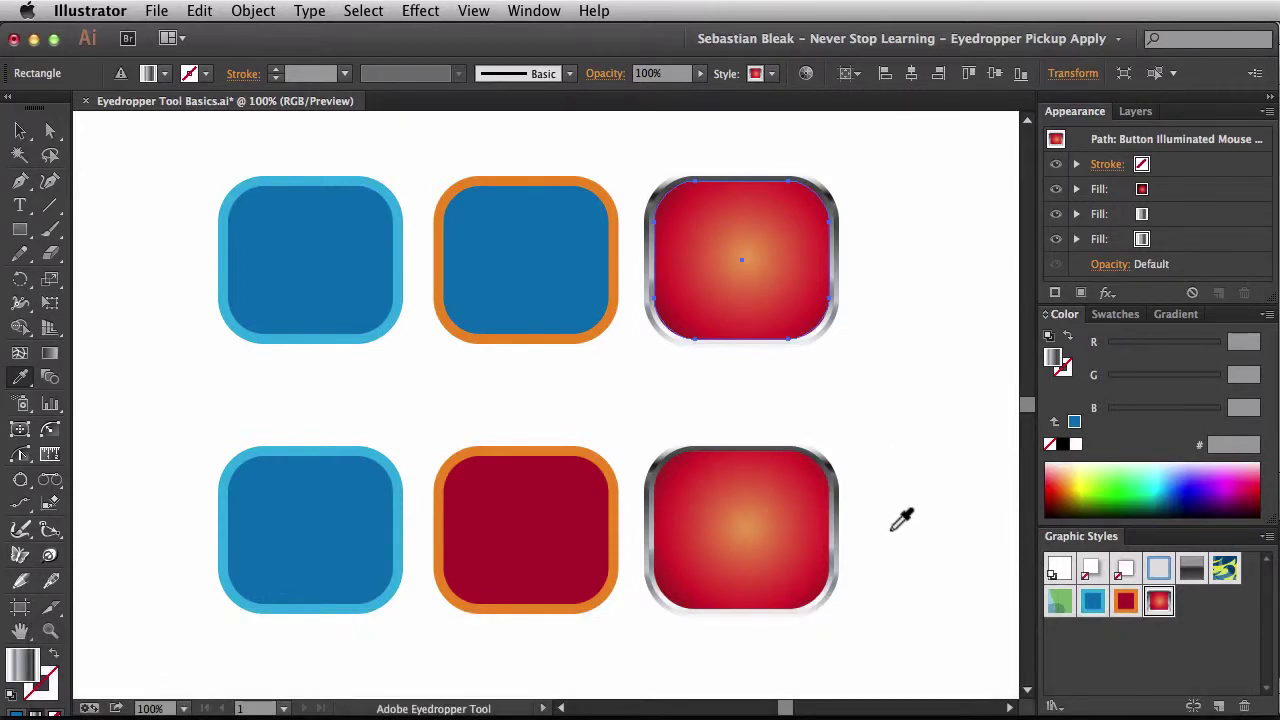
key("v")
left_click(780, 571)
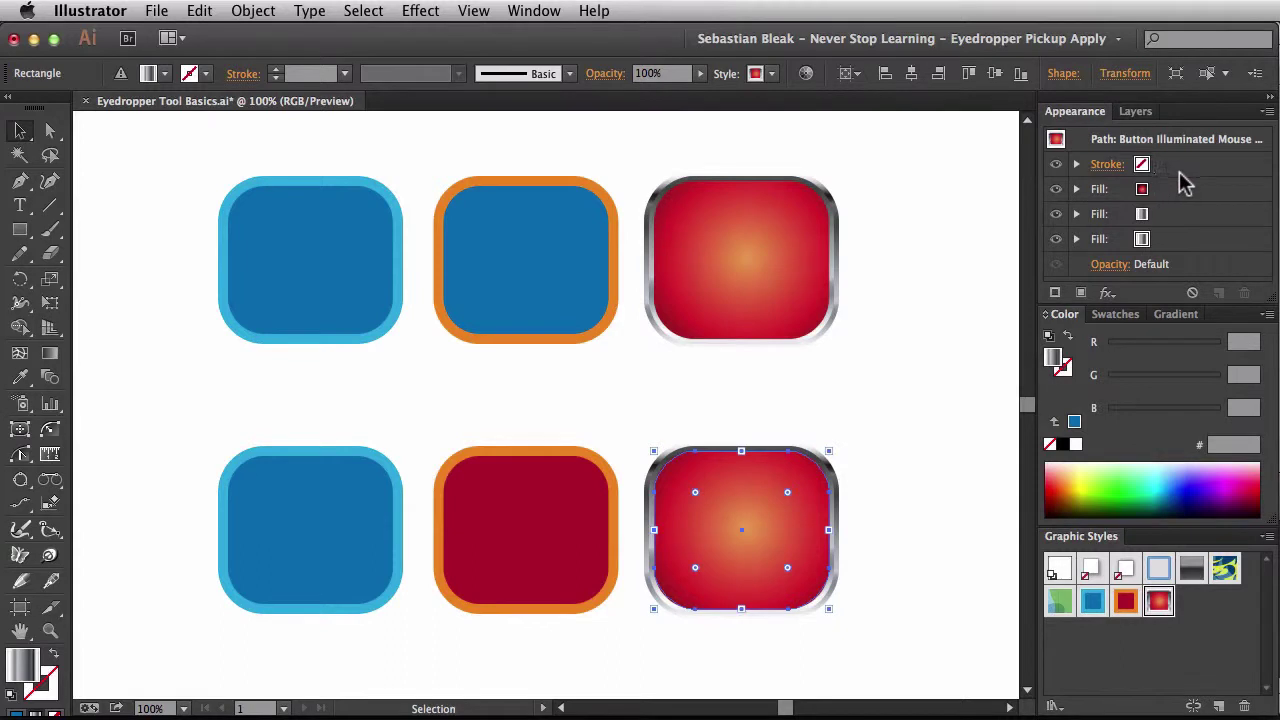
left_click(932, 410)
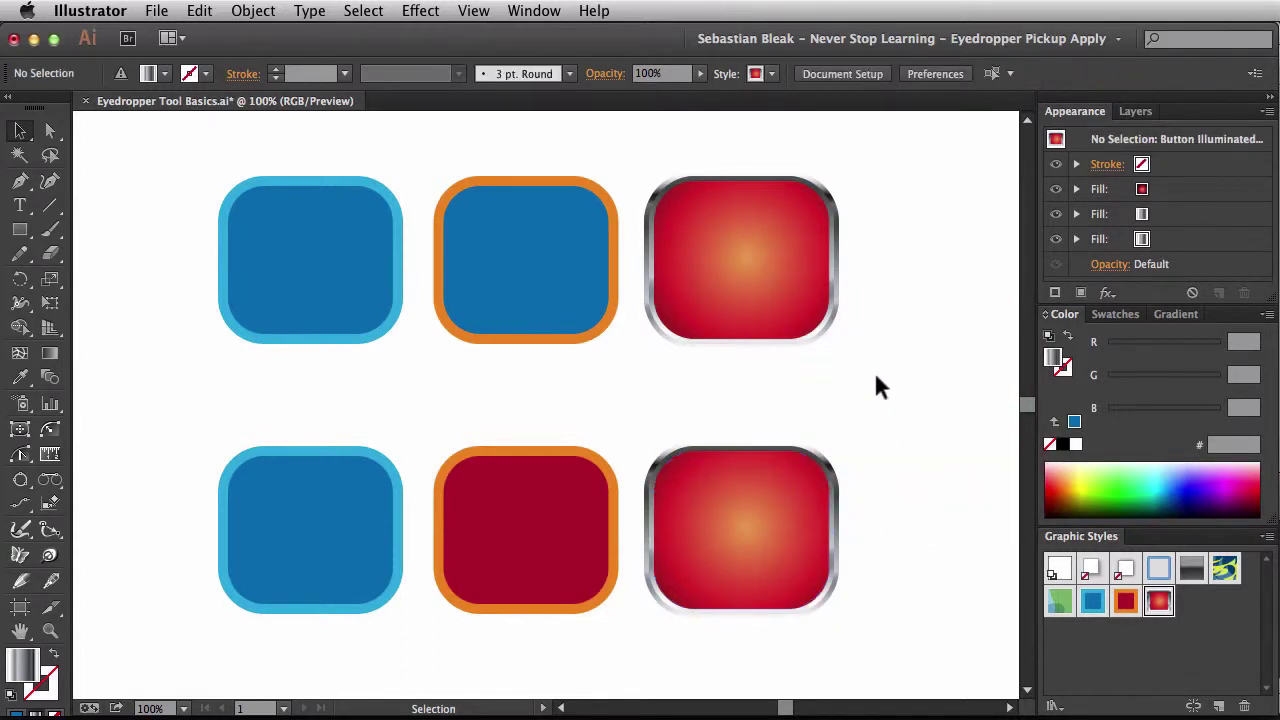